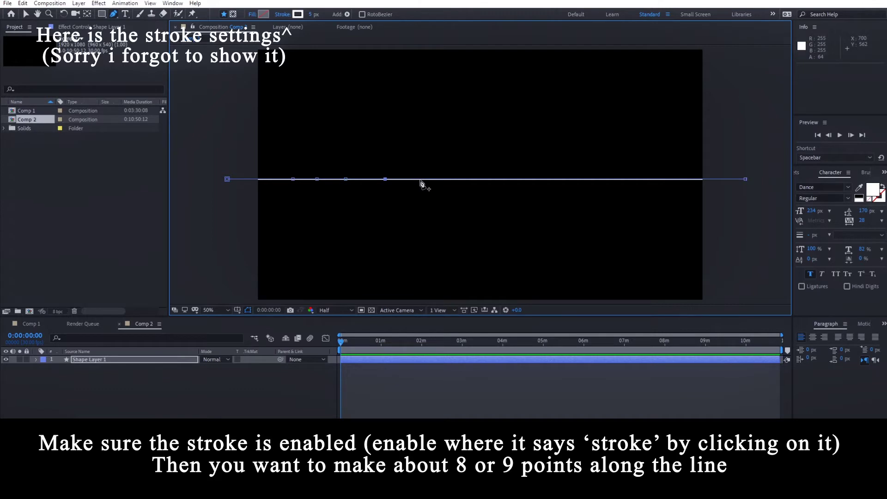
# Step: Add two more vertices along the line and pull alternating vertices into a small bump and dip followed by a tall peak and deep trough
pyautogui.click(467, 180)
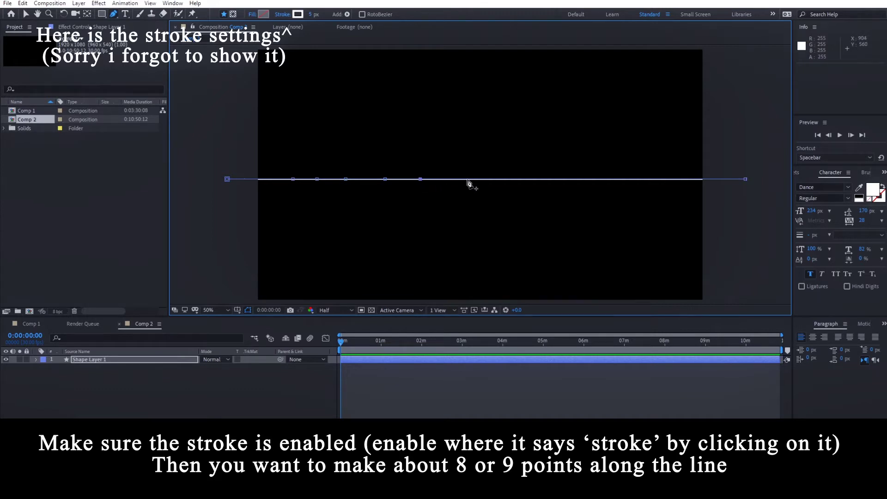
pyautogui.click(522, 179)
pyautogui.moveTo(318, 180); pyautogui.dragTo(346, 191)
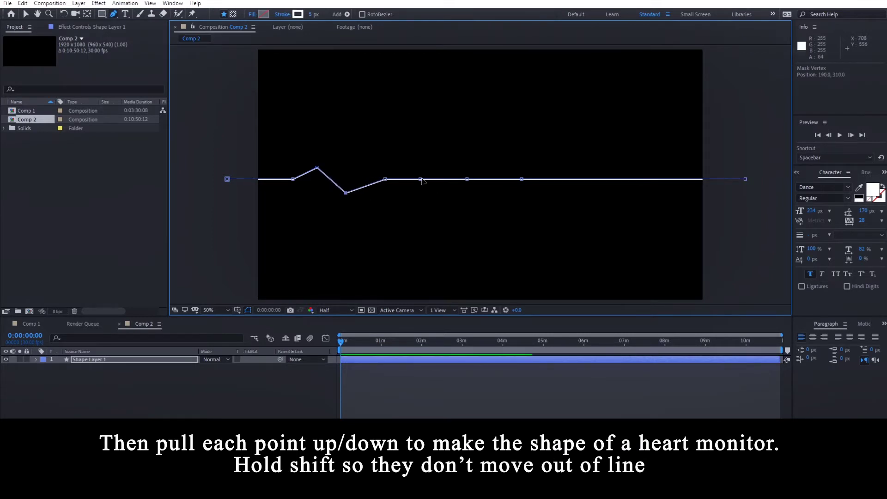
pyautogui.moveTo(421, 180); pyautogui.dragTo(423, 115)
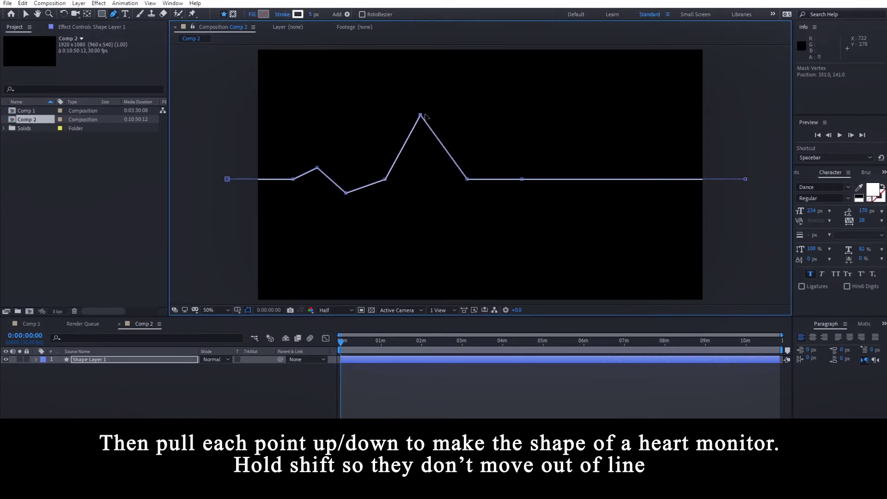
pyautogui.moveTo(468, 179); pyautogui.dragTo(469, 236)
# Step: Shift the peak and dip vertices of the small bump slightly left, and deselect the shape layer
pyautogui.moveTo(346, 193)
pyautogui.mouseDown()
pyautogui.moveTo(357, 234)
pyautogui.moveTo(353, 193)
pyautogui.mouseUp()
pyautogui.moveTo(318, 170); pyautogui.dragTo(315, 172)
pyautogui.moveTo(351, 195); pyautogui.dragTo(341, 197)
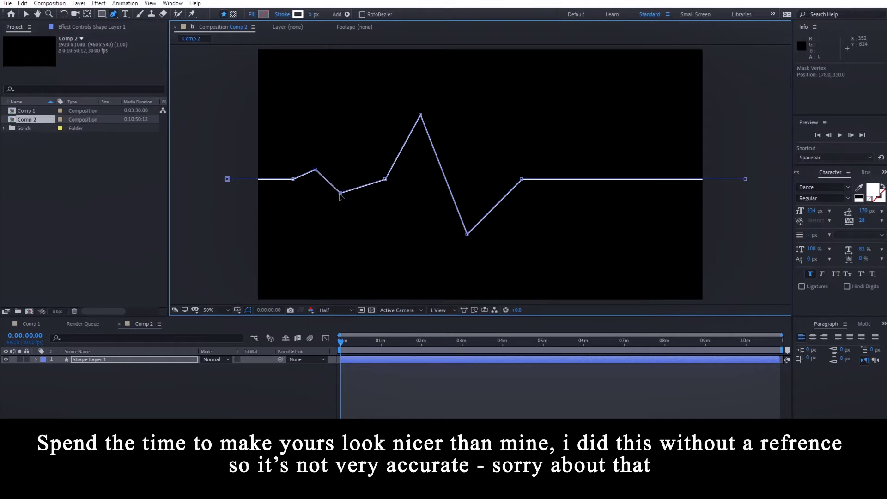
pyautogui.click(414, 406)
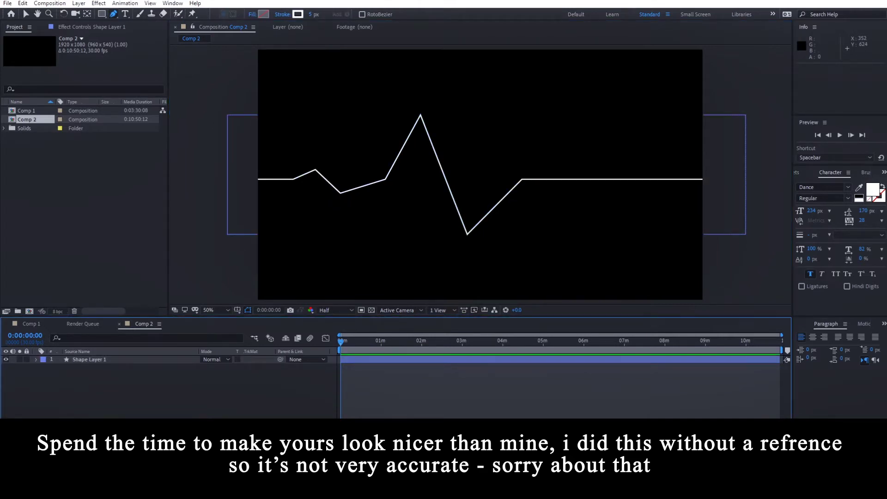
# Step: Raise the small dip almost to the baseline, and add a vertex before the bump to form a shallow dip there
pyautogui.click(356, 359)
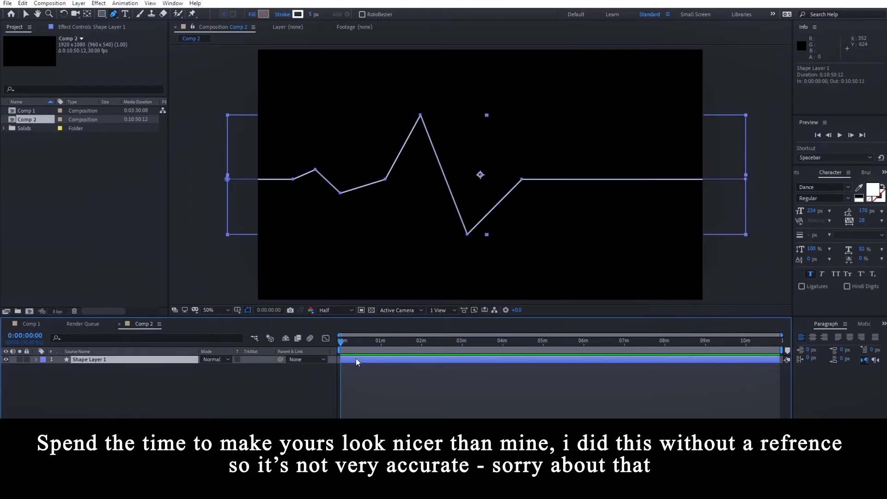
pyautogui.moveTo(338, 194)
pyautogui.mouseDown()
pyautogui.moveTo(342, 173)
pyautogui.moveTo(341, 181)
pyautogui.mouseUp()
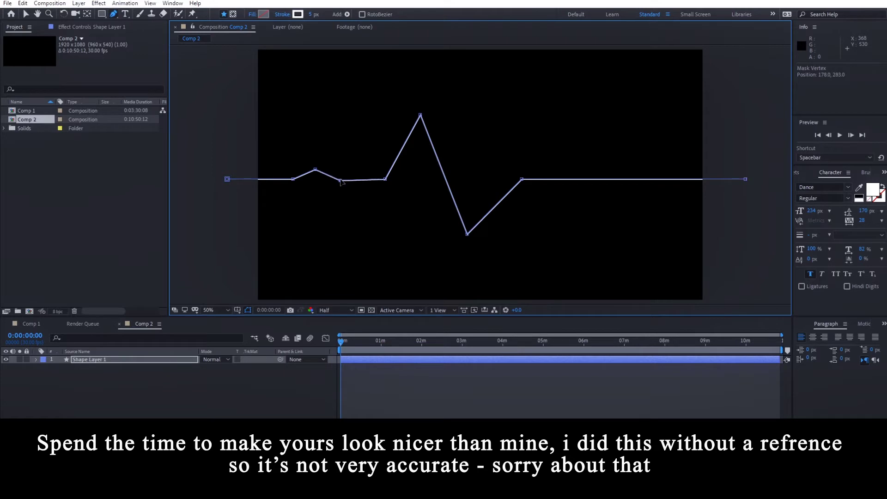
pyautogui.click(271, 179)
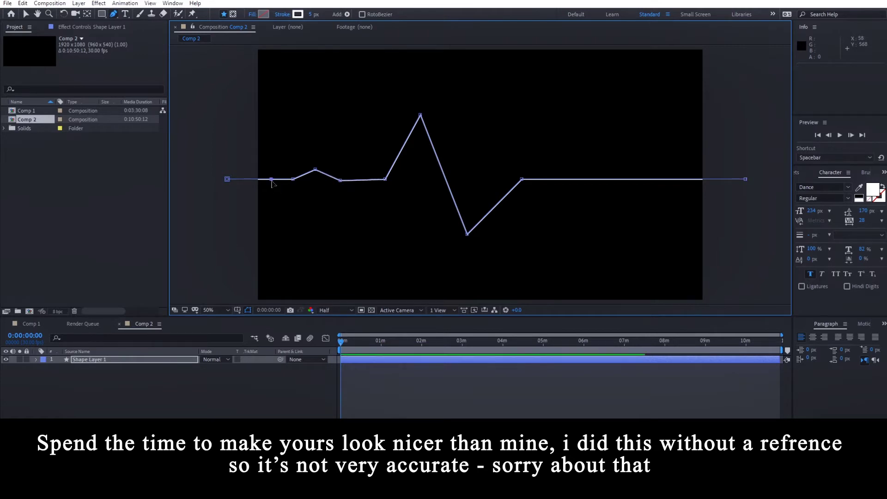
pyautogui.moveTo(273, 181); pyautogui.dragTo(294, 193)
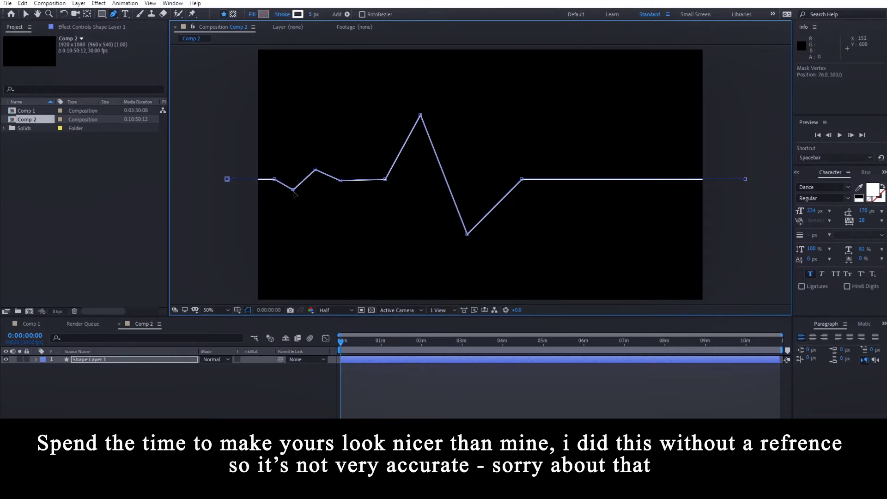
pyautogui.click(398, 401)
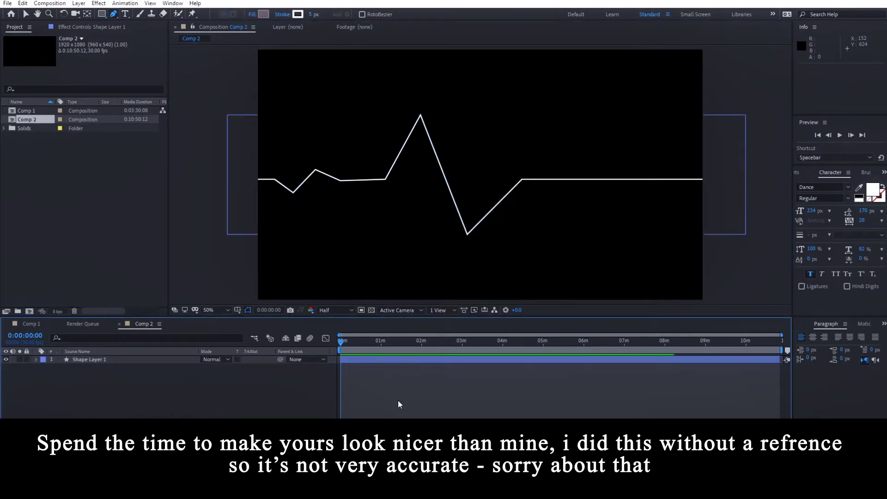
# Step: Move the vertices of the small wave right, closer to the tall peak, keeping its shallow dip and low bump
pyautogui.click(373, 361)
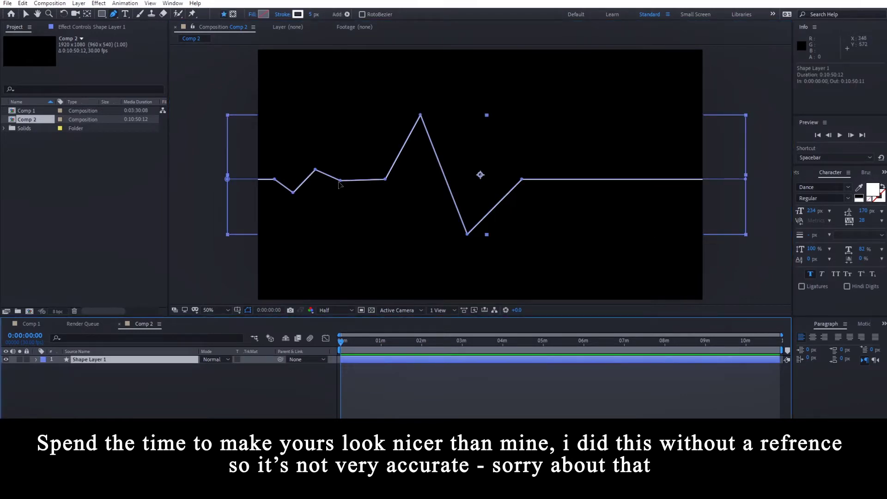
pyautogui.moveTo(340, 181)
pyautogui.mouseDown()
pyautogui.moveTo(356, 181)
pyautogui.moveTo(330, 171)
pyautogui.mouseUp()
pyautogui.moveTo(294, 193)
pyautogui.mouseDown()
pyautogui.moveTo(309, 193)
pyautogui.moveTo(286, 180)
pyautogui.moveTo(330, 172)
pyautogui.moveTo(310, 188)
pyautogui.mouseUp()
pyautogui.click(386, 405)
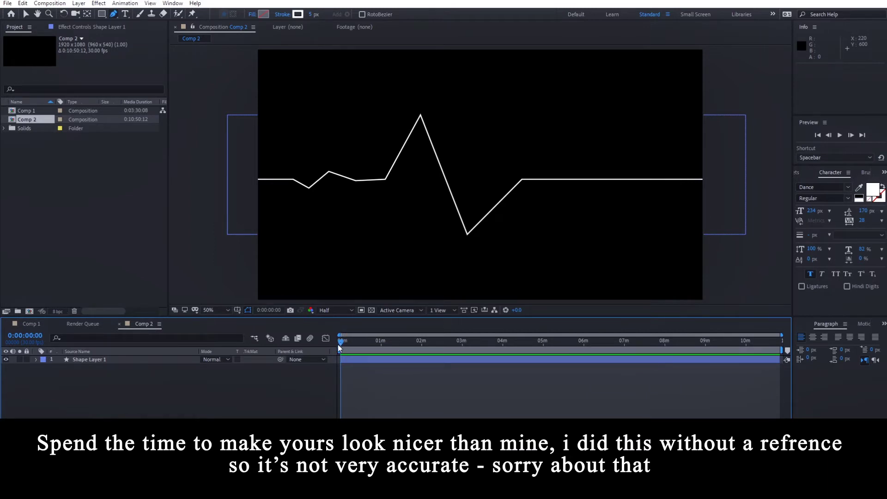
# Step: Expand Shape Layer 1 and add Trim Paths to its contents
pyautogui.click(348, 361)
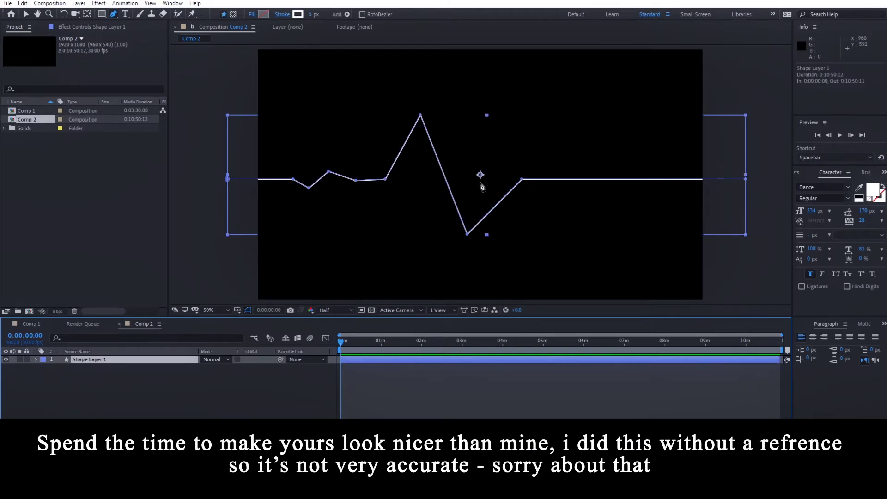
pyautogui.rightClick(172, 363)
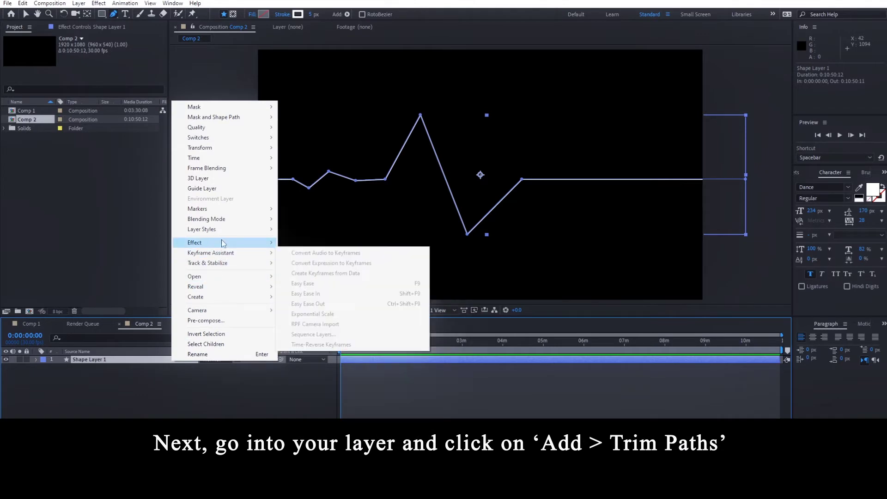
pyautogui.click(36, 380)
pyautogui.click(35, 360)
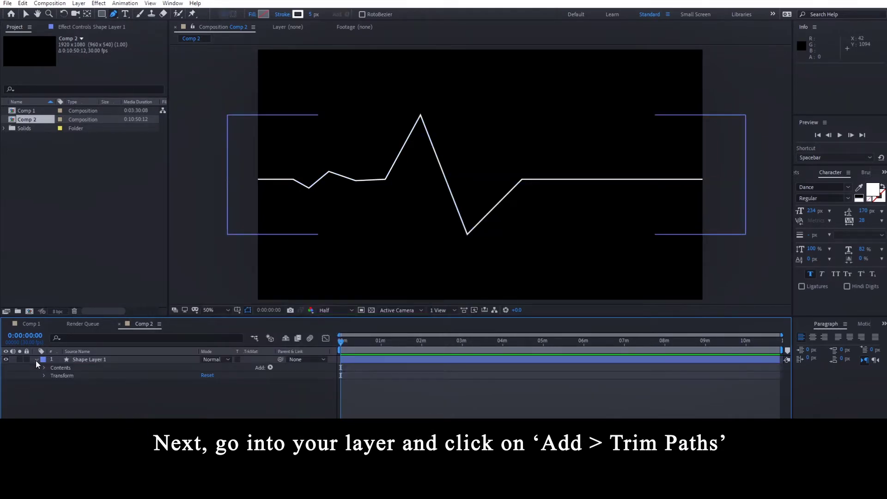
pyautogui.click(273, 367)
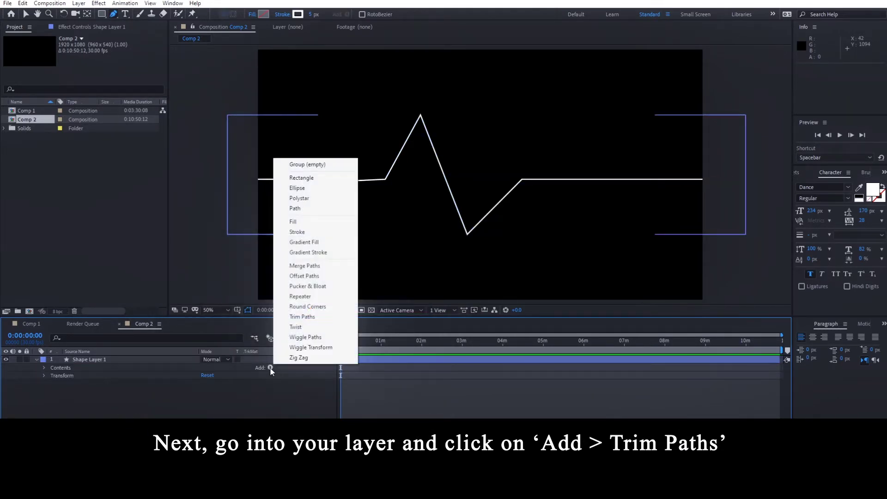
pyautogui.click(313, 323)
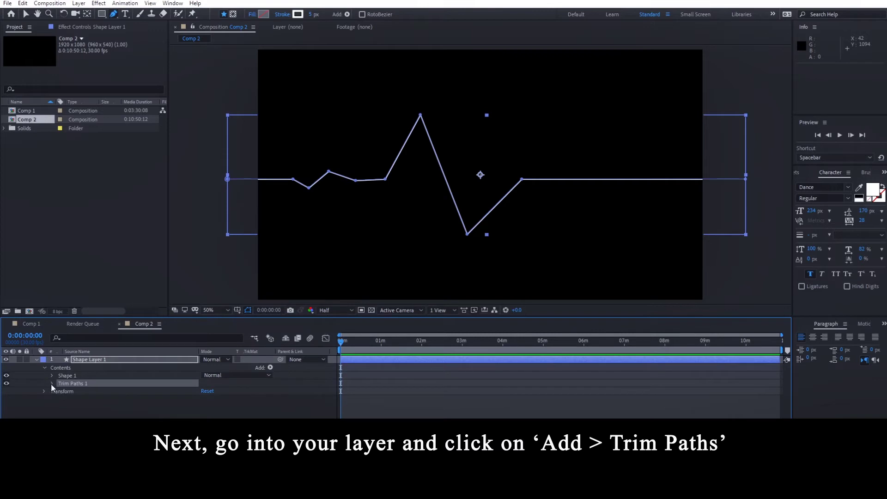
# Step: Set the Trim Paths End to 0% and keyframe it at frame 0
pyautogui.click(52, 384)
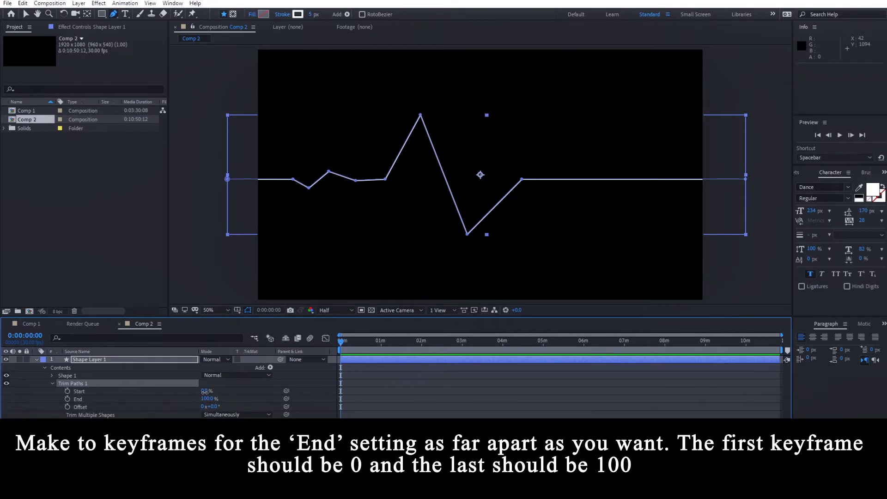
pyautogui.moveTo(207, 391)
pyautogui.mouseDown()
pyautogui.moveTo(258, 394)
pyautogui.moveTo(141, 398)
pyautogui.mouseUp()
pyautogui.click(68, 400)
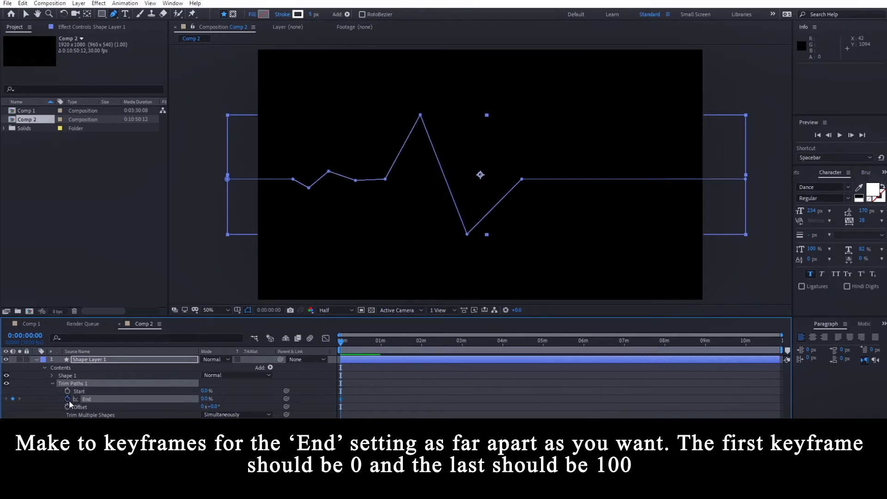
# Step: Keyframe the Trim Paths End at 100% at frame 10
pyautogui.hotkey('shift', 'pagedown')
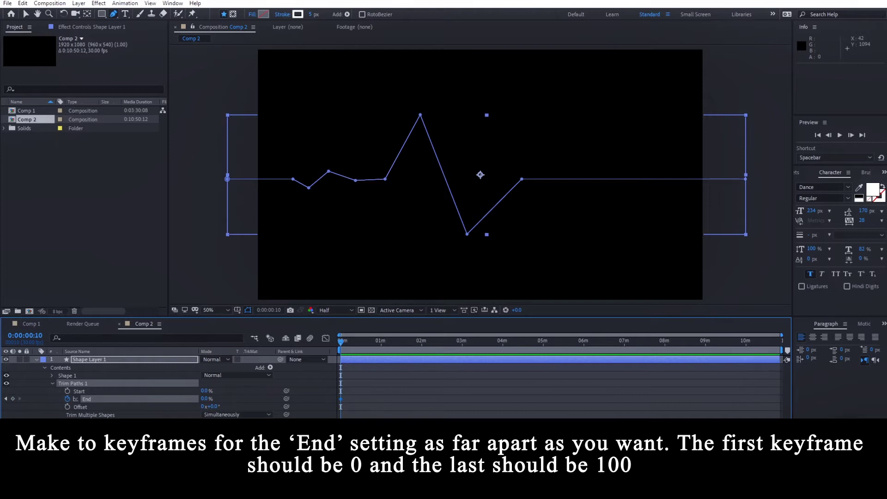
pyautogui.moveTo(782, 334); pyautogui.dragTo(345, 335)
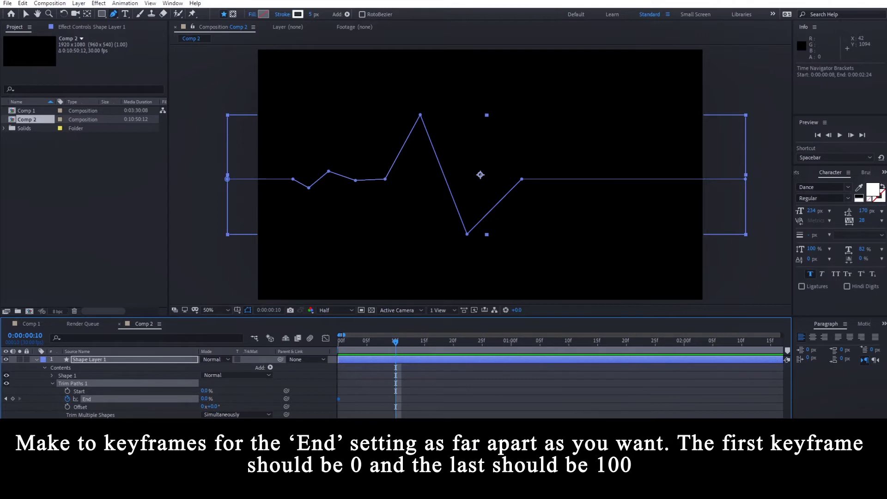
pyautogui.click(13, 399)
pyautogui.moveTo(208, 398); pyautogui.dragTo(269, 404)
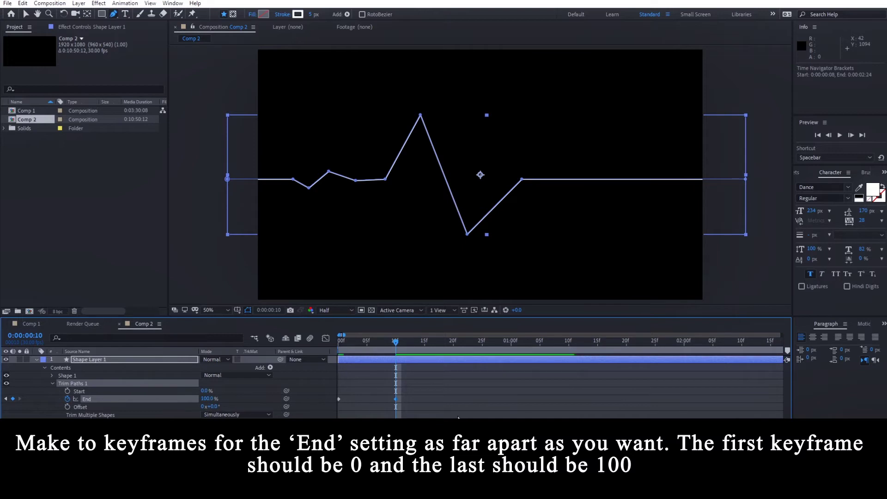
pyautogui.click(412, 386)
# Step: Keyframe the Trim Paths Start at 0% at frame 5 and 100% at frame 15, and preview the animation
pyautogui.moveTo(396, 343)
pyautogui.mouseDown()
pyautogui.moveTo(337, 341)
pyautogui.moveTo(404, 345)
pyautogui.mouseUp()
pyautogui.press('space')
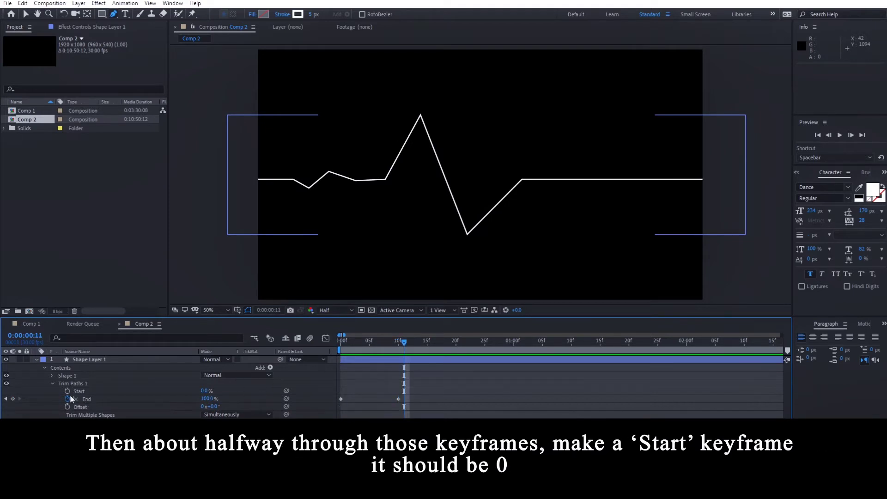
pyautogui.click(370, 344)
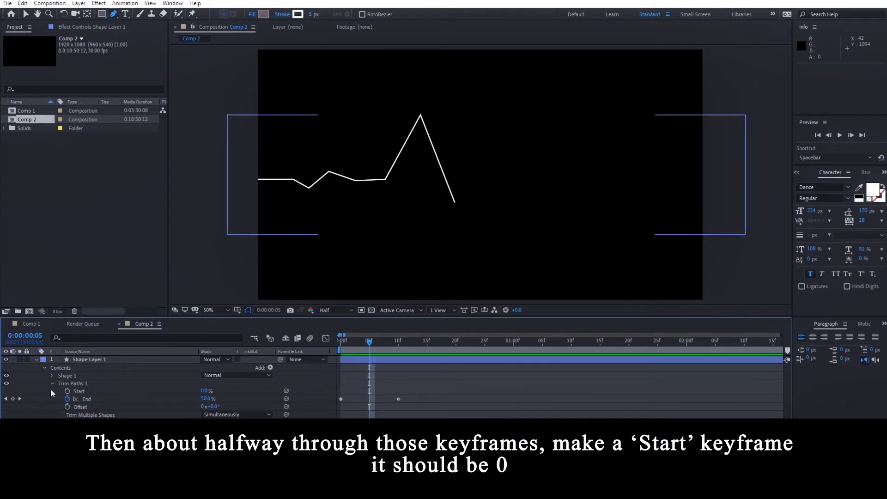
pyautogui.click(68, 391)
pyautogui.hotkey('shift', 'pagedown')
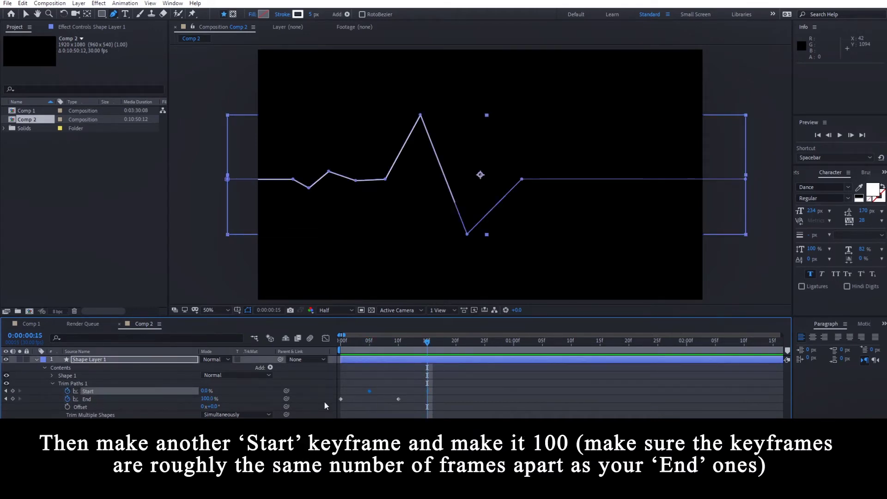
pyautogui.moveTo(202, 392); pyautogui.dragTo(255, 394)
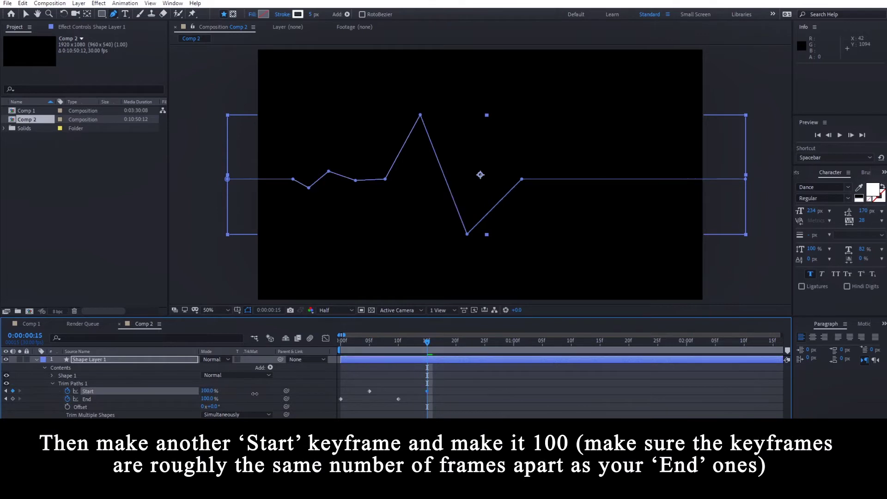
pyautogui.press('Home')
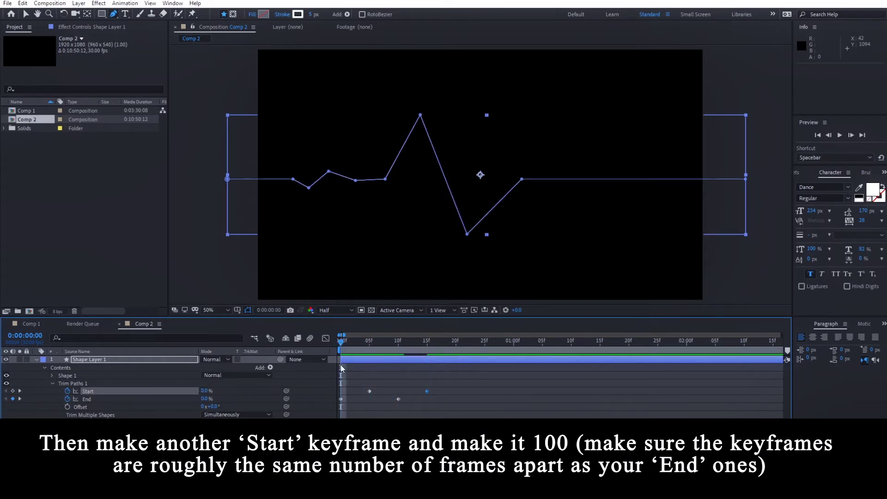
pyautogui.press('space')
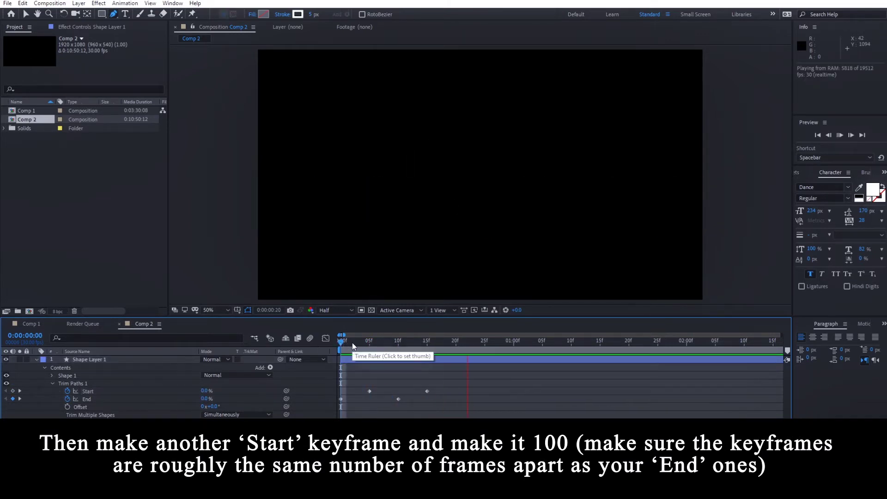
pyautogui.press('space')
# Step: Move the Start keyframes to frames 9 and 19 and the last End keyframe to frame 14, and preview the new timing
pyautogui.moveTo(359, 345); pyautogui.dragTo(404, 346)
pyautogui.moveTo(452, 375); pyautogui.dragTo(419, 401)
pyautogui.click(369, 392)
pyautogui.moveTo(368, 392); pyautogui.dragTo(340, 343)
pyautogui.click(361, 375)
pyautogui.press('space')
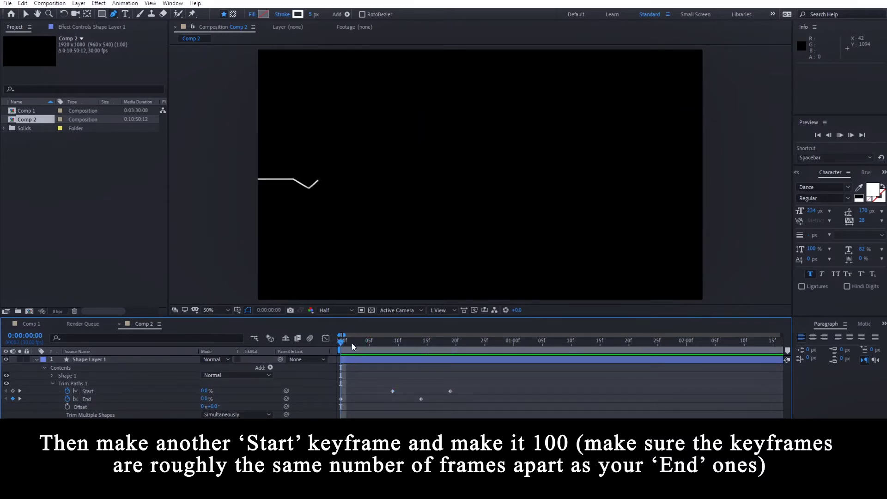
pyautogui.press('space')
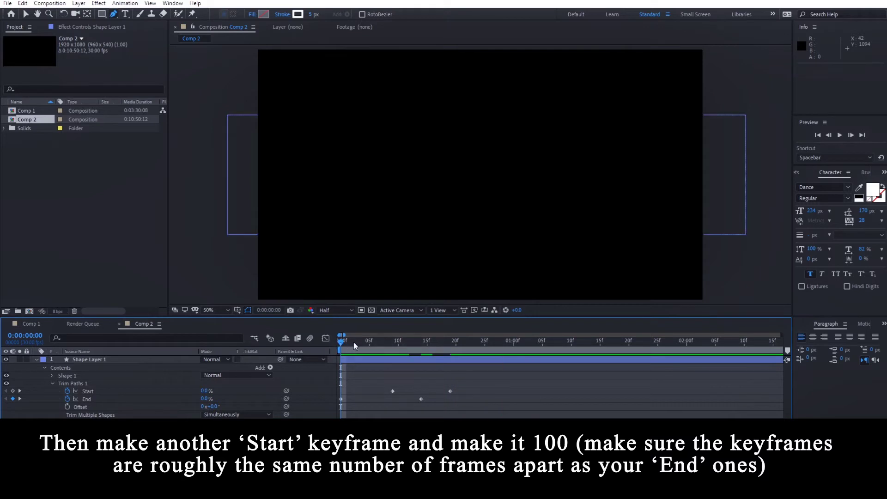
pyautogui.press('space')
pyautogui.press('space')
# Step: End the work area at frame 20 and preview the loop
pyautogui.click(456, 343)
pyautogui.press('n')
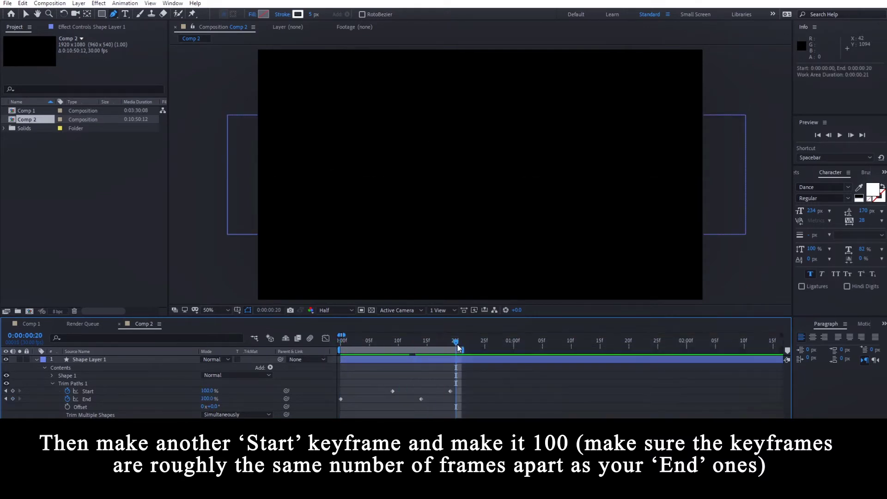
pyautogui.press('space')
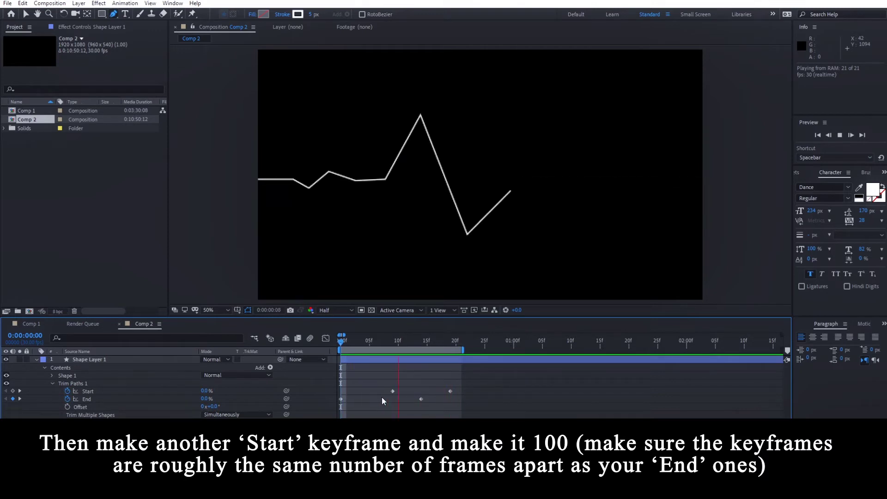
# Step: Apply Easy Ease to all Start and End keyframes and preview the animation from the beginning
pyautogui.click(416, 343)
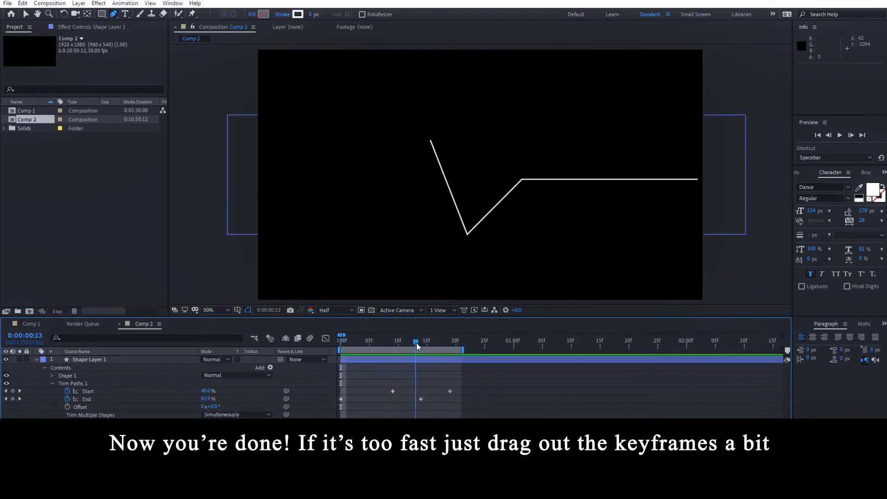
pyautogui.moveTo(417, 344); pyautogui.dragTo(434, 345)
pyautogui.moveTo(474, 388); pyautogui.dragTo(338, 420)
pyautogui.press('F9')
pyautogui.click(351, 430)
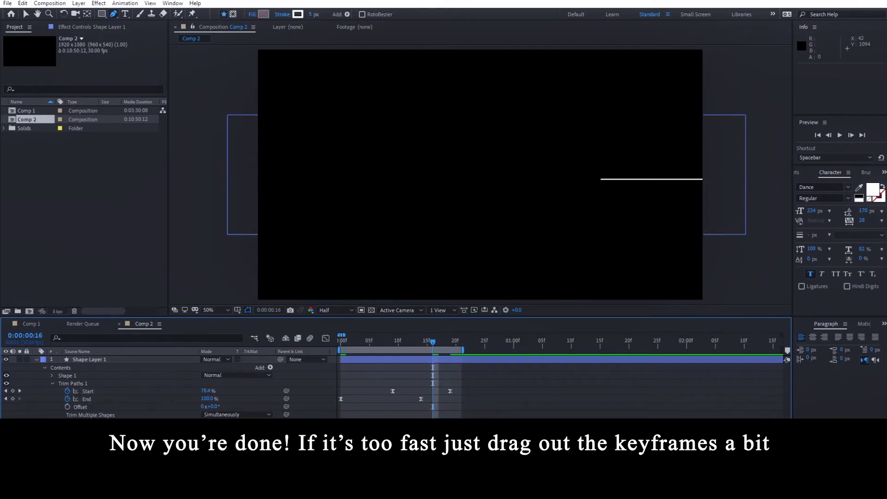
pyautogui.moveTo(401, 343); pyautogui.dragTo(310, 344)
pyautogui.press('space')
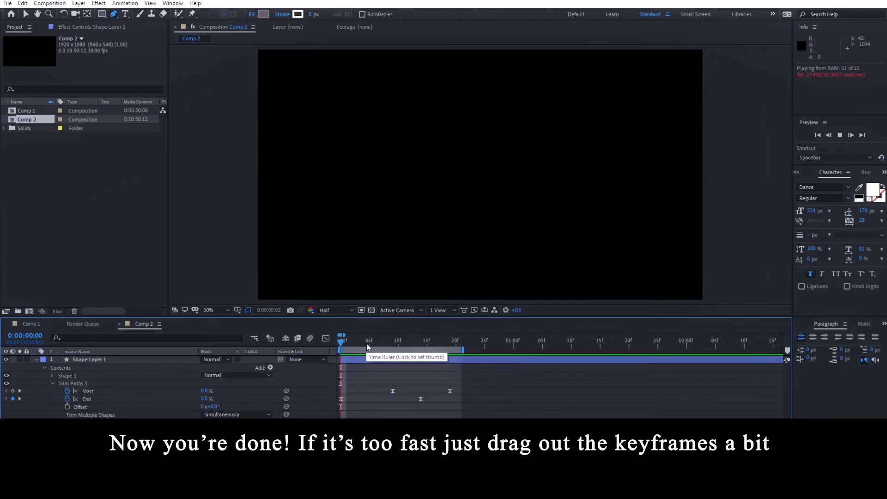
# Step: Slow the animation by moving the Start keyframes to frames 10 and 24 and the last End keyframe to frame 19
pyautogui.press('space')
pyautogui.moveTo(480, 381)
pyautogui.mouseDown()
pyautogui.moveTo(388, 418)
pyautogui.moveTo(450, 398)
pyautogui.moveTo(399, 392)
pyautogui.mouseUp()
pyautogui.click(360, 404)
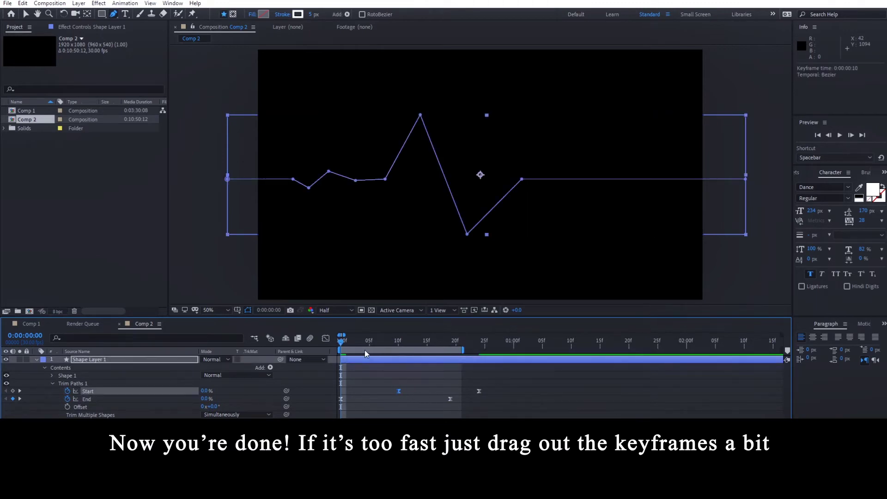
# Step: Preview the slower timing, extend the work area to 27 frames, and preview the full loop
pyautogui.press('space')
pyautogui.press('space')
pyautogui.moveTo(465, 351); pyautogui.dragTo(498, 352)
pyautogui.press('space')
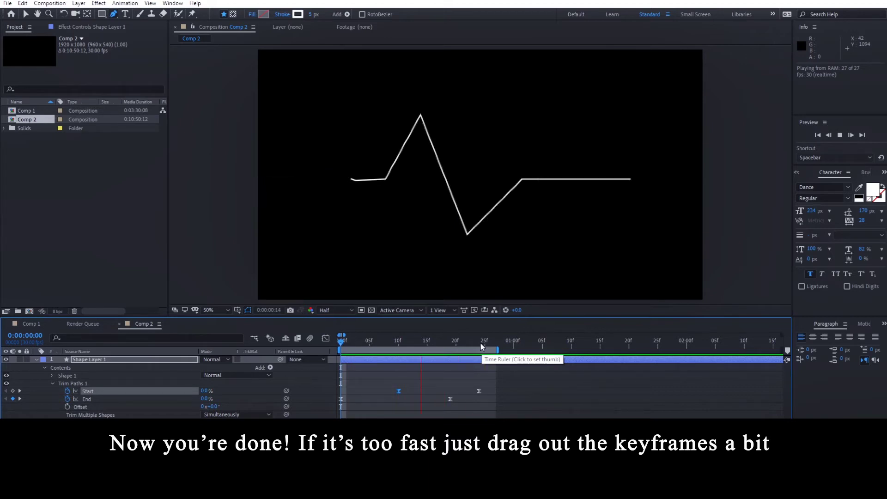
# Step: Move the current time to frame 26, just past the last Start keyframe
pyautogui.click(484, 343)
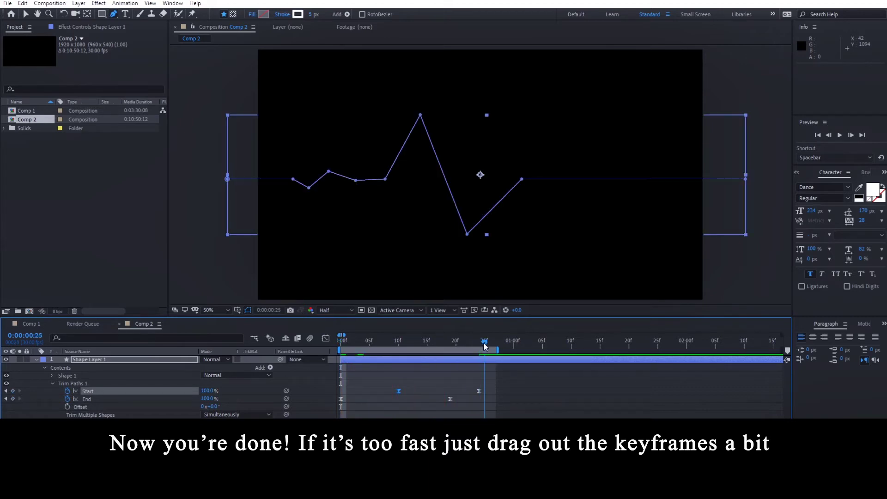
pyautogui.moveTo(485, 346); pyautogui.dragTo(491, 345)
# Step: Try splitting Shape Layer 1 at frame 26 and deleting the part after the split
pyautogui.click(508, 359)
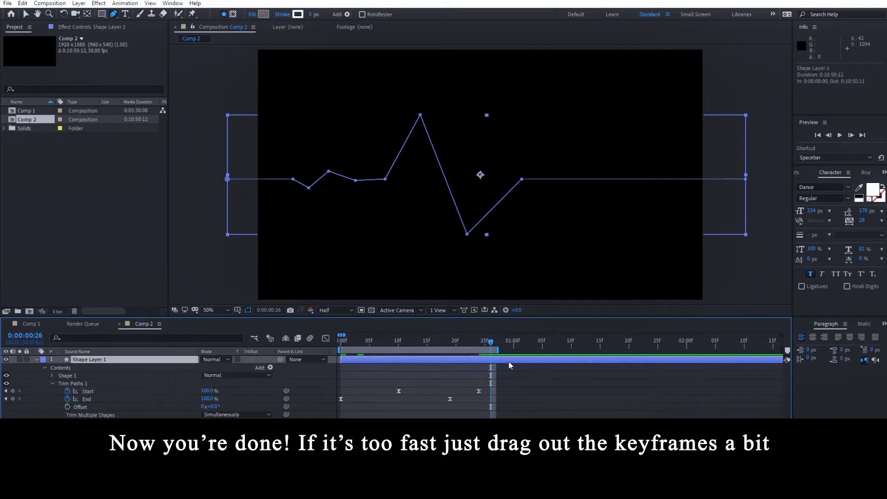
pyautogui.hotkey('ctrl', 'shift', 'd')
pyautogui.click(506, 361)
pyautogui.press('Delete')
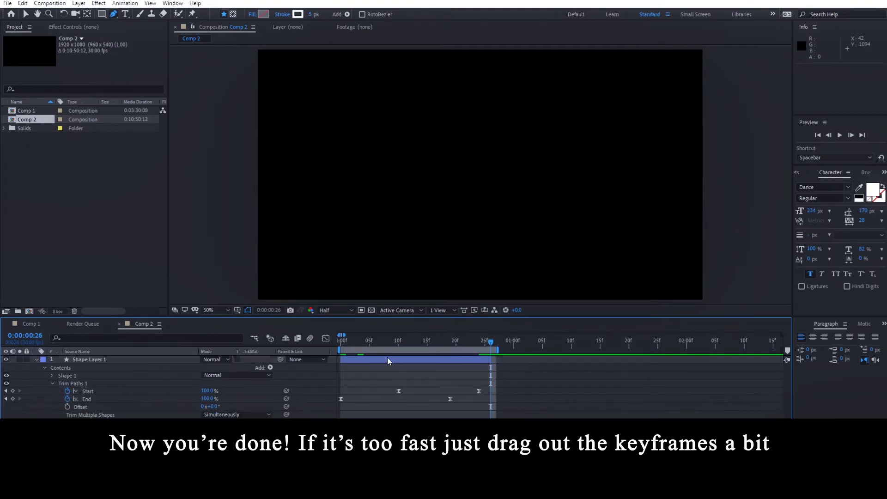
pyautogui.click(388, 359)
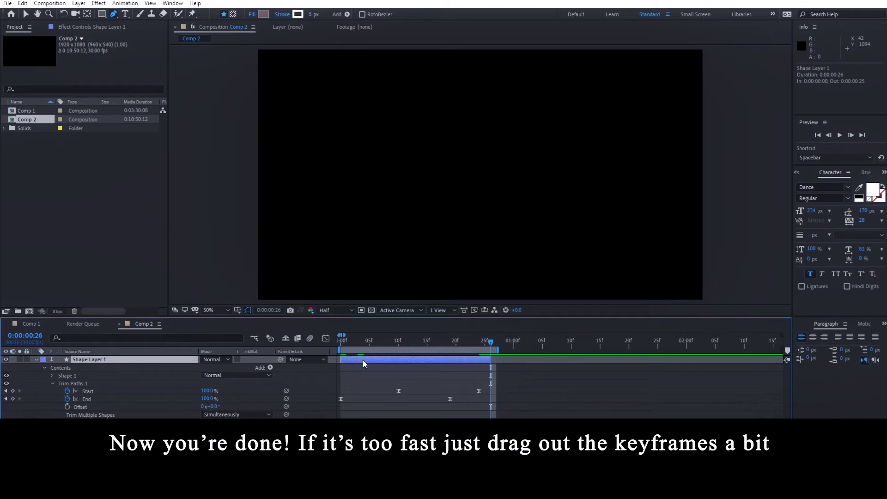
pyautogui.hotkey('ctrl', 'z')
pyautogui.hotkey('ctrl', 'z')
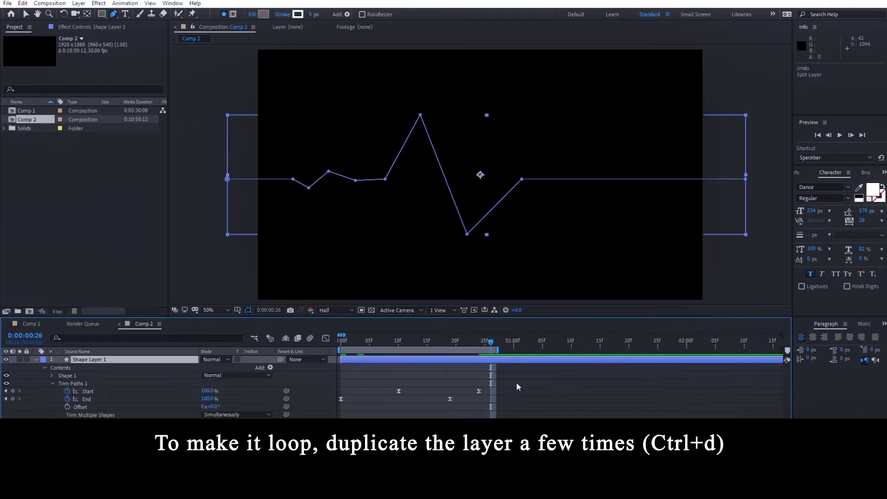
pyautogui.moveTo(517, 383); pyautogui.dragTo(309, 418)
pyautogui.click(504, 360)
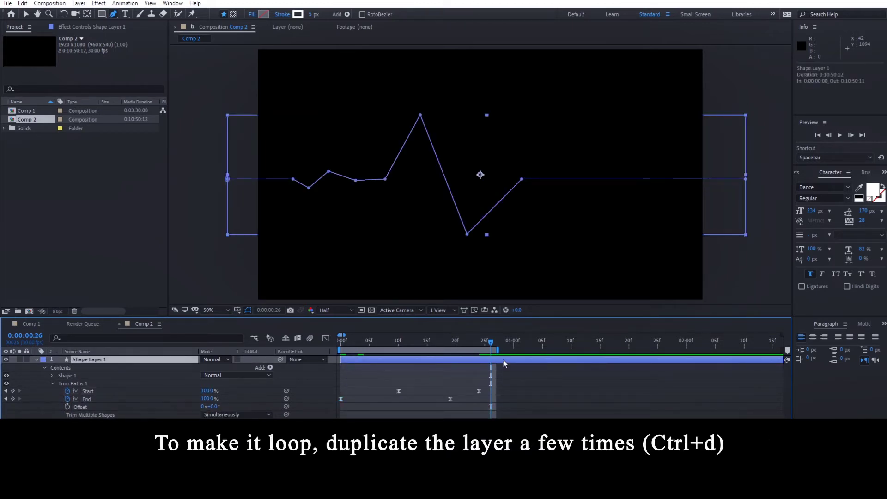
pyautogui.moveTo(498, 350); pyautogui.dragTo(653, 350)
pyautogui.moveTo(495, 345)
pyautogui.mouseDown()
pyautogui.moveTo(607, 345)
pyautogui.moveTo(507, 348)
pyautogui.mouseUp()
pyautogui.hotkey('ctrl', 'z')
pyautogui.hotkey('ctrl', 'z')
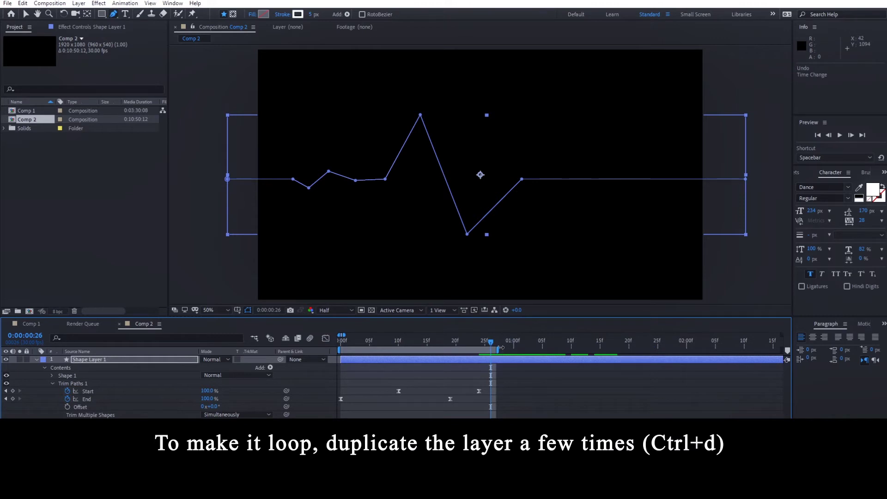
pyautogui.hotkey('ctrl', 'z')
# Step: Trim Shape Layer 1 to end at frame 26, duplicate it, and place the copy directly after the original
pyautogui.click(490, 365)
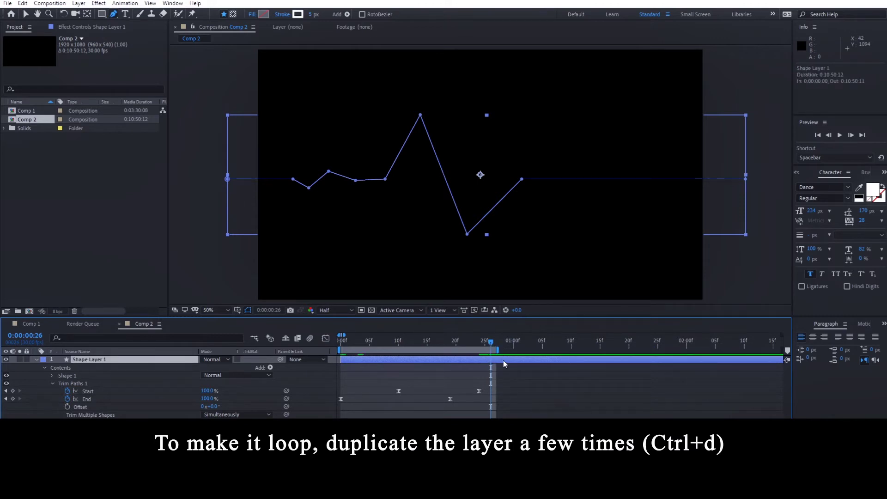
pyautogui.hotkey('alt', ']')
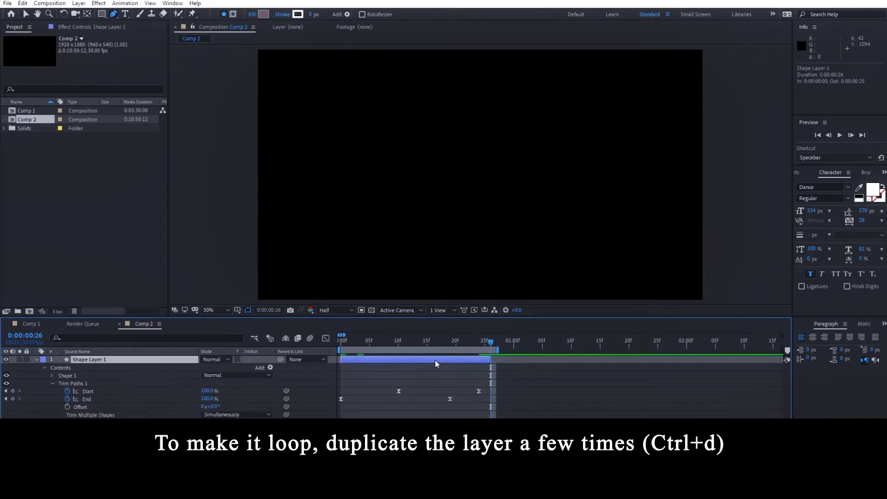
pyautogui.hotkey('ctrl', 'd')
pyautogui.moveTo(365, 362); pyautogui.dragTo(504, 359)
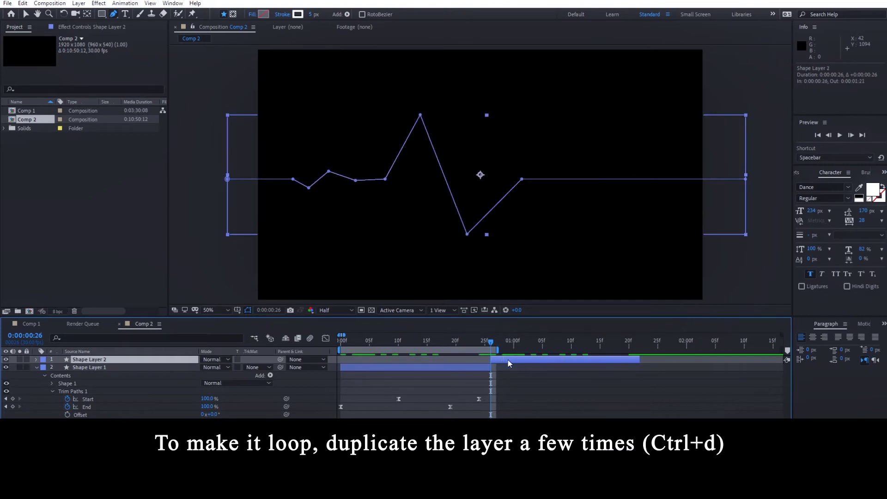
# Step: Make two more copies of the heartbeat layer and place them end to end, starting at 0:00:01:22 and 0:00:02:18
pyautogui.hotkey('ctrl', 'd')
pyautogui.moveTo(654, 361); pyautogui.dragTo(667, 361)
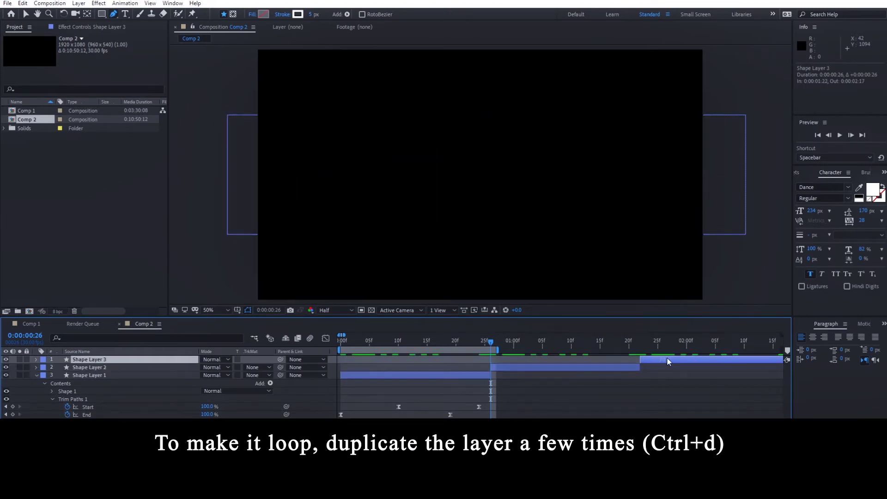
pyautogui.press('-')
pyautogui.press('-')
pyautogui.press('-')
pyautogui.hotkey('ctrl', 'd')
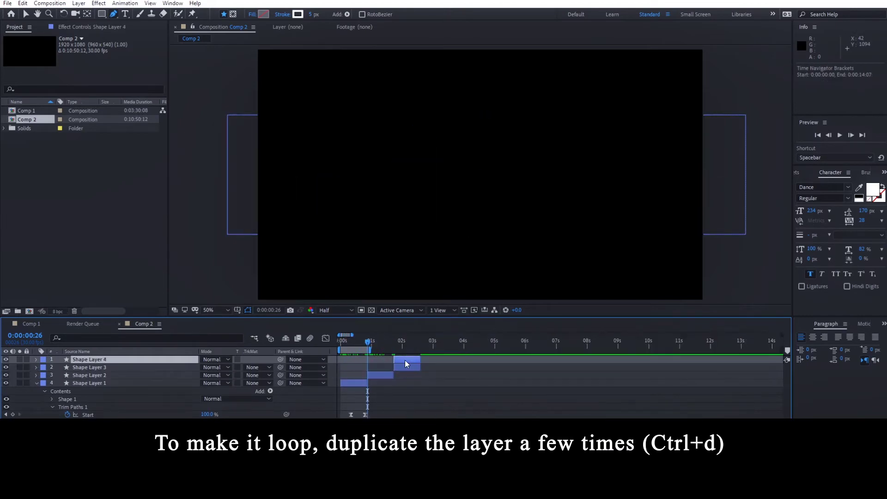
pyautogui.moveTo(405, 360); pyautogui.dragTo(434, 359)
# Step: End the work area at 0:00:03:13, where the last copy finishes, and preview the looping heartbeat
pyautogui.click(444, 342)
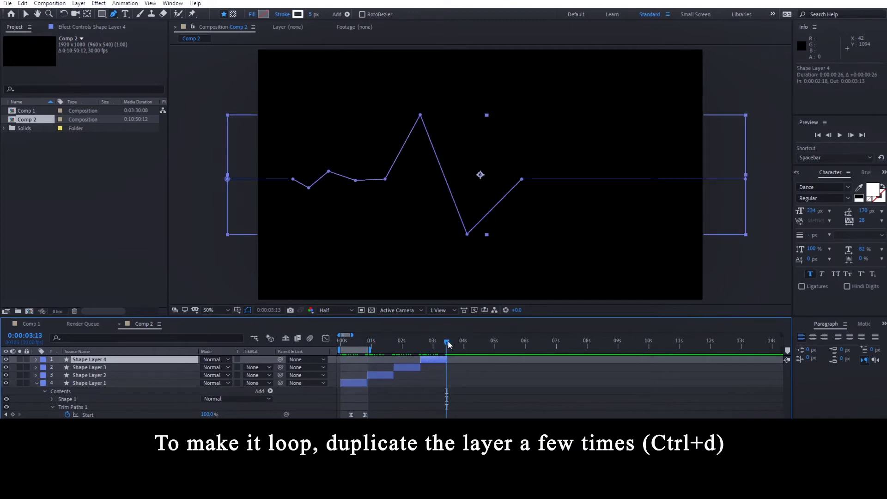
pyautogui.press('n')
pyautogui.press('space')
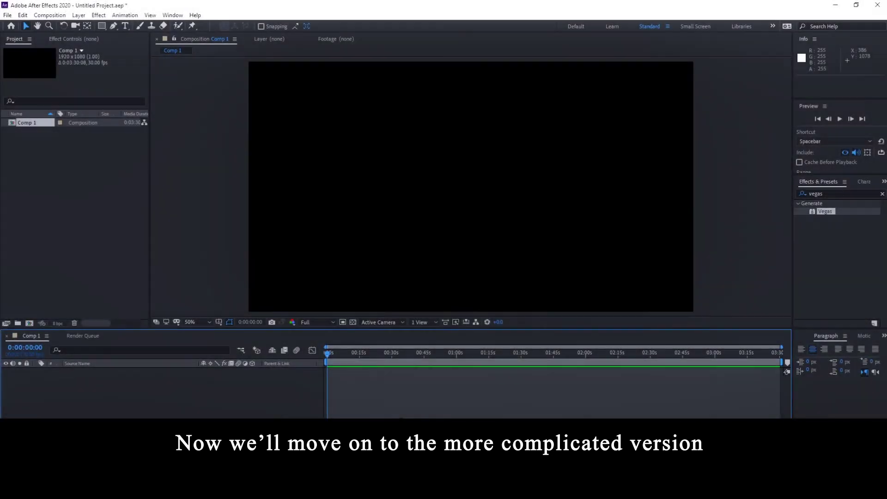
# Step: Add a white 1920 x 1080 px solid layer to Comp 1
pyautogui.rightClick(402, 311)
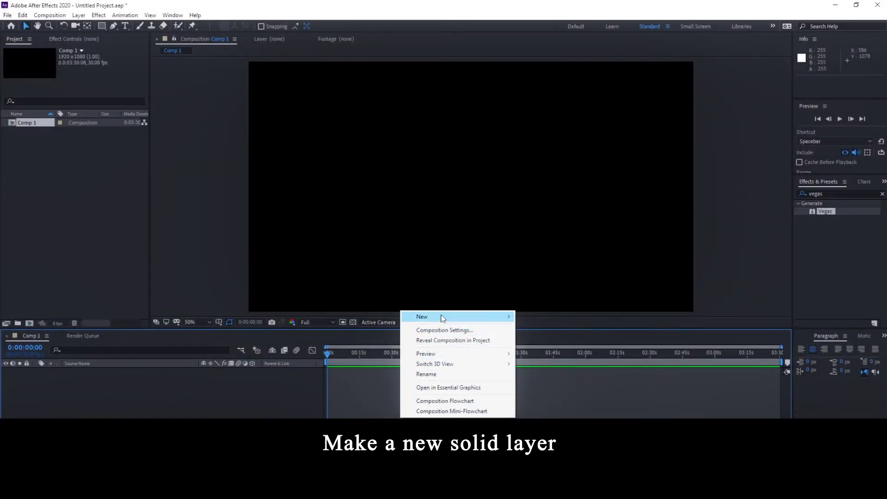
pyautogui.moveTo(441, 318)
pyautogui.click(540, 339)
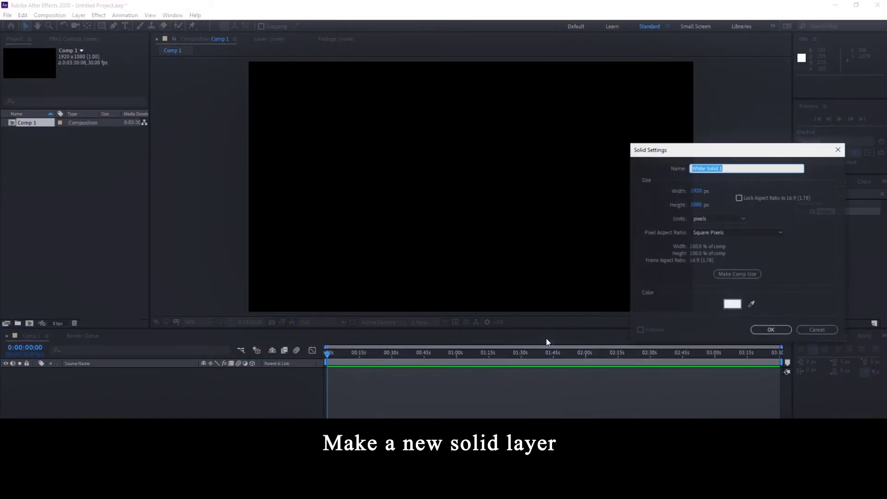
pyautogui.click(732, 306)
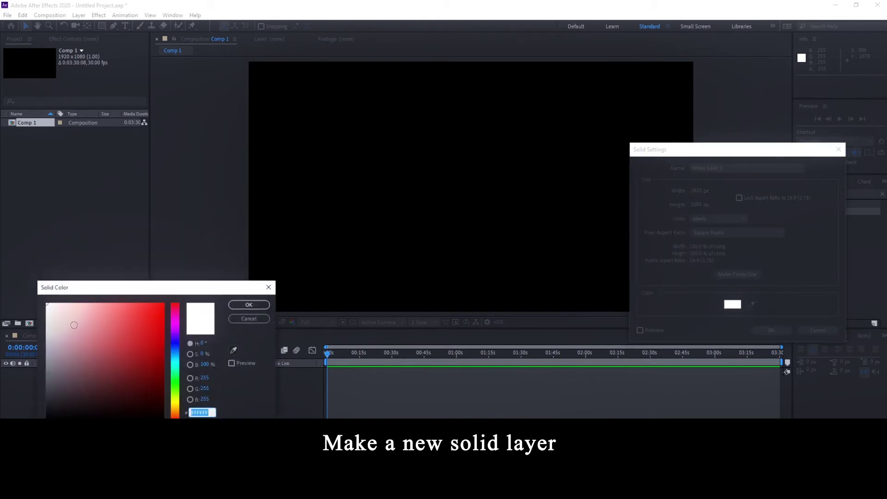
pyautogui.click(249, 305)
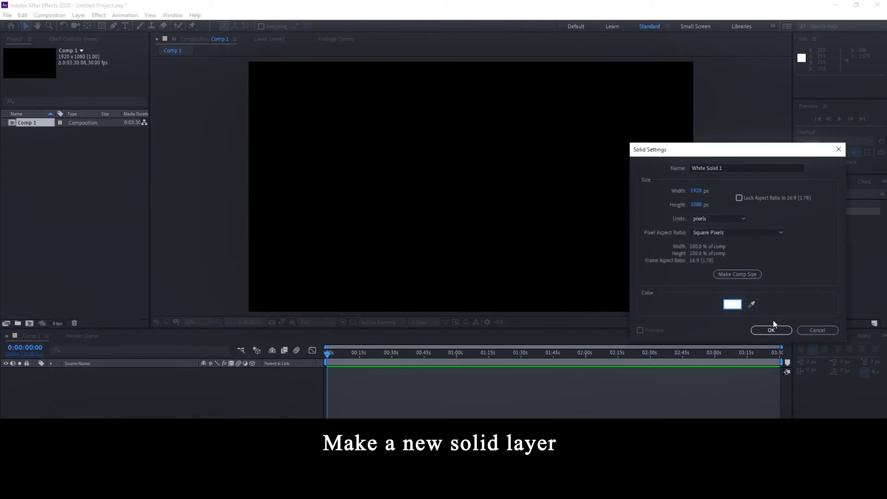
pyautogui.click(771, 330)
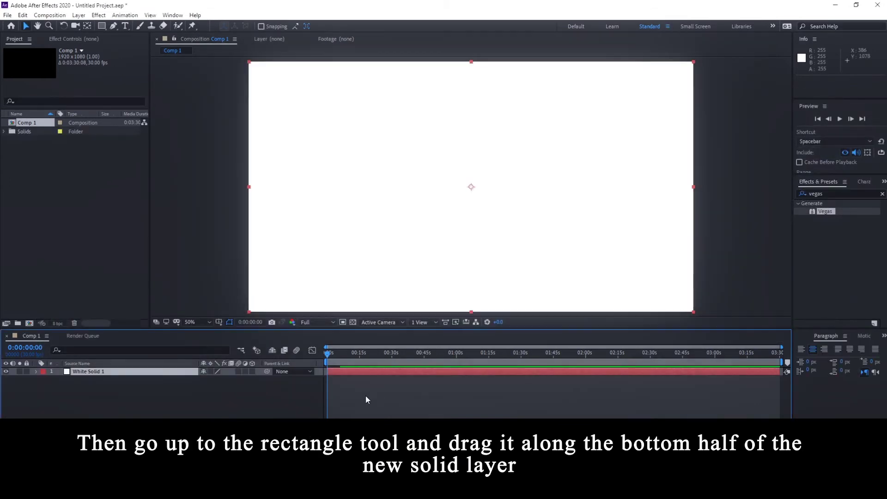
# Step: Draw a rectangular mask about 2128 px wide over the solid's lower half, extending past its side and bottom edges
pyautogui.click(102, 26)
pyautogui.scroll(-2, 313, 200)
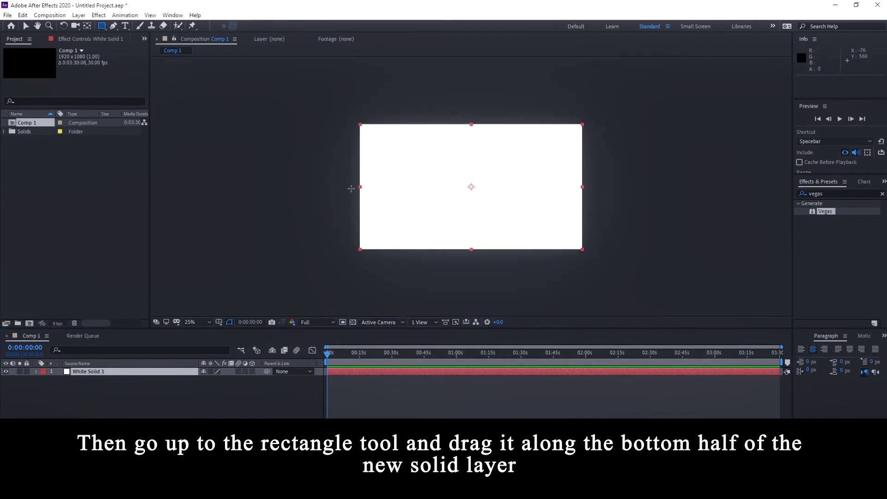
pyautogui.moveTo(351, 188); pyautogui.dragTo(598, 284)
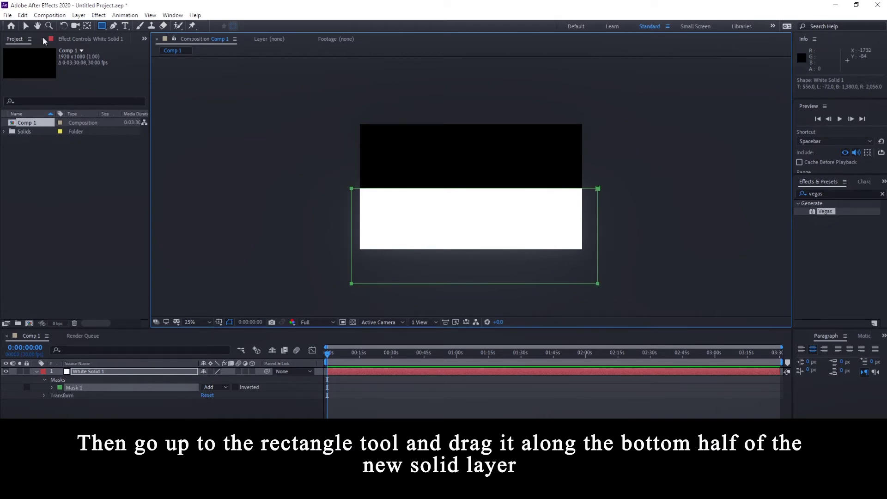
# Step: Widen the mask by pulling its two left corners and two right corners far outside the composition
pyautogui.click(25, 25)
pyautogui.moveTo(352, 191); pyautogui.dragTo(348, 192)
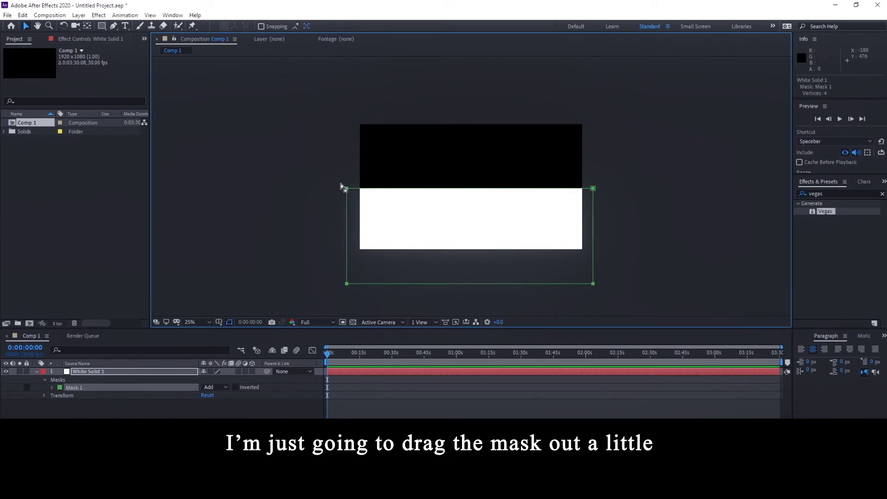
pyautogui.moveTo(345, 191); pyautogui.dragTo(233, 191)
pyautogui.moveTo(348, 286); pyautogui.dragTo(233, 289)
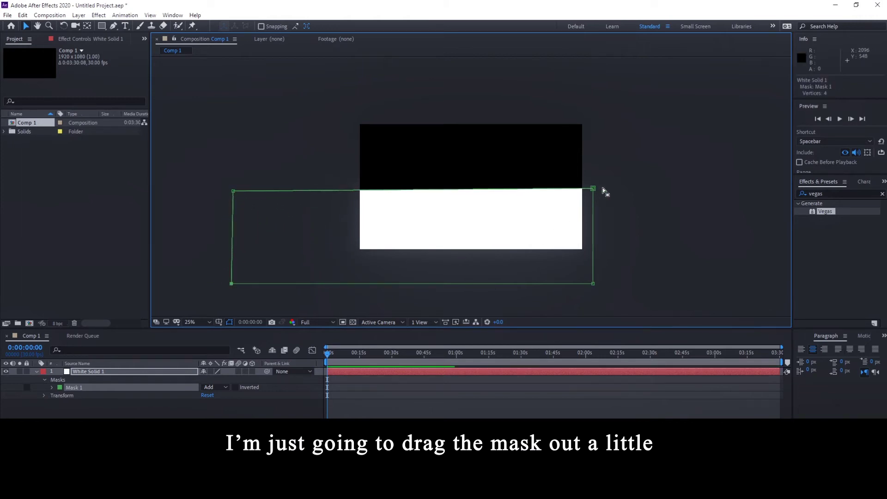
pyautogui.moveTo(594, 189); pyautogui.dragTo(700, 190)
pyautogui.moveTo(594, 284); pyautogui.dragTo(712, 281)
# Step: Add nine points along the mask's top edge with the Pen tool
pyautogui.scroll(2, 501, 267)
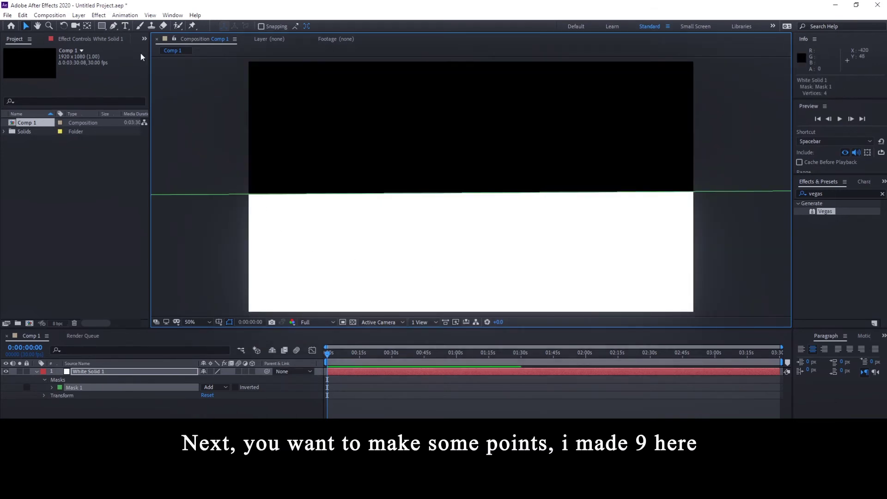
pyautogui.click(114, 26)
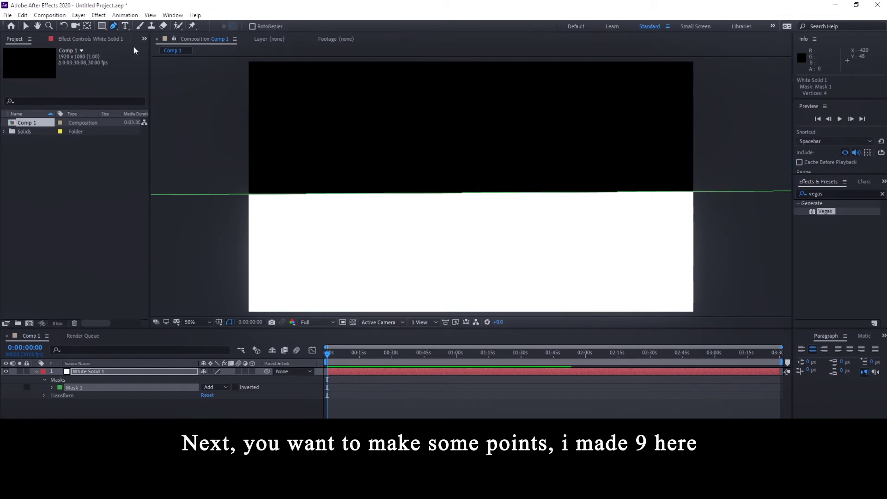
pyautogui.click(308, 194)
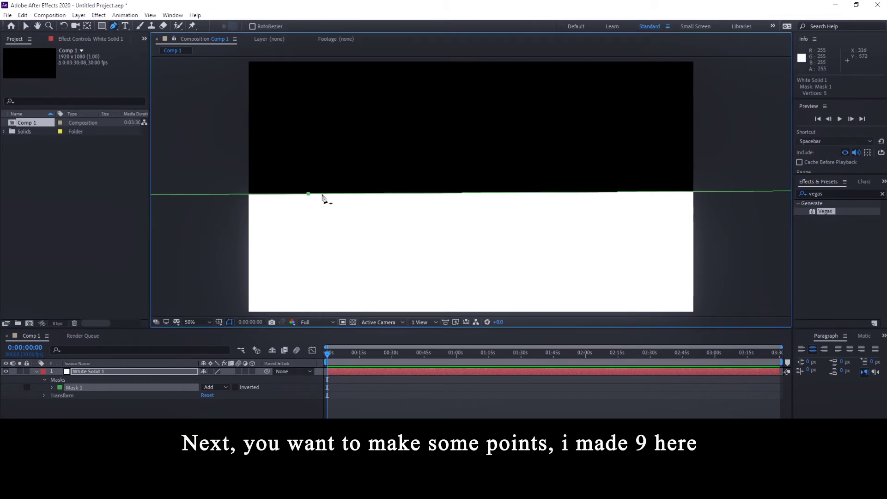
pyautogui.click(321, 193)
pyautogui.click(335, 194)
pyautogui.click(352, 193)
pyautogui.click(387, 193)
pyautogui.hotkey('ctrl', 'z')
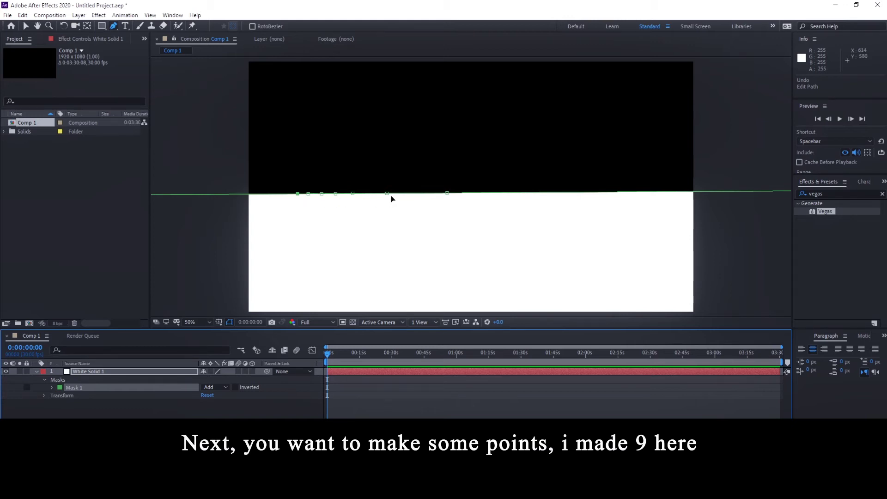
pyautogui.click(387, 194)
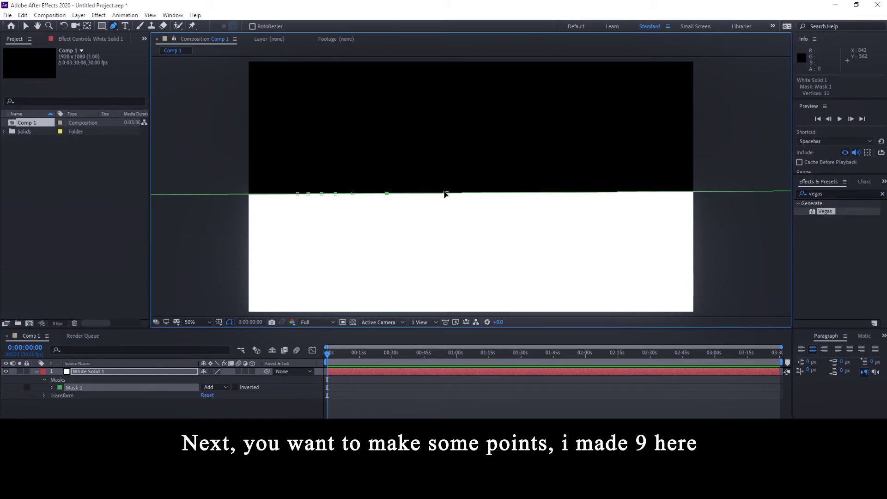
pyautogui.click(498, 193)
pyautogui.click(551, 194)
# Step: Pull the mask points into a heartbeat line with a small peak and dip followed by a tall peak and deep dip, and select the solid
pyautogui.moveTo(309, 196); pyautogui.dragTo(322, 208)
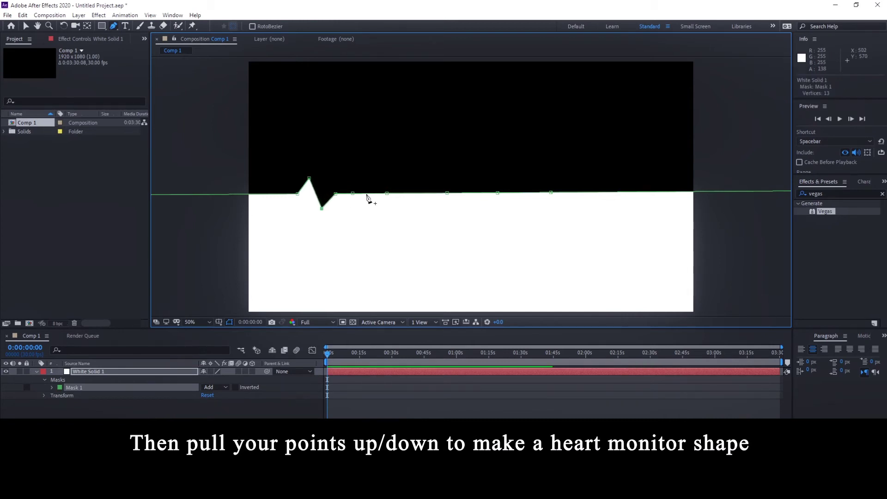
pyautogui.moveTo(388, 195); pyautogui.dragTo(400, 109)
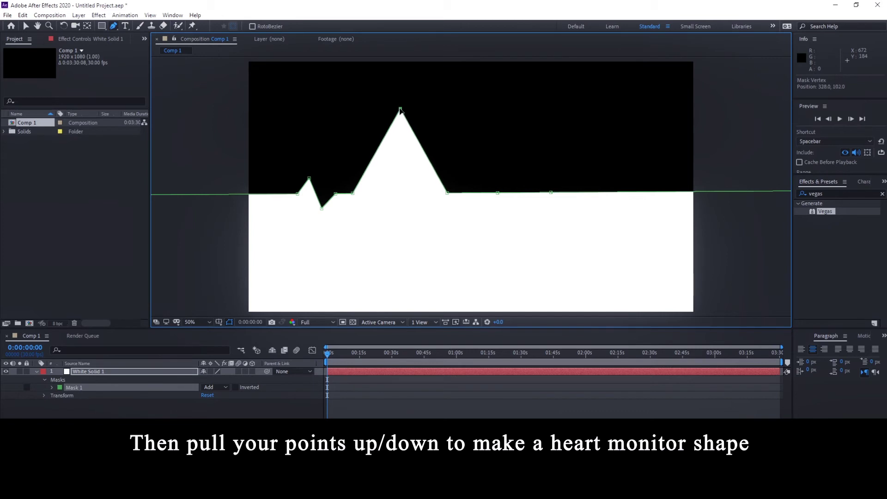
pyautogui.moveTo(447, 192); pyautogui.dragTo(456, 265)
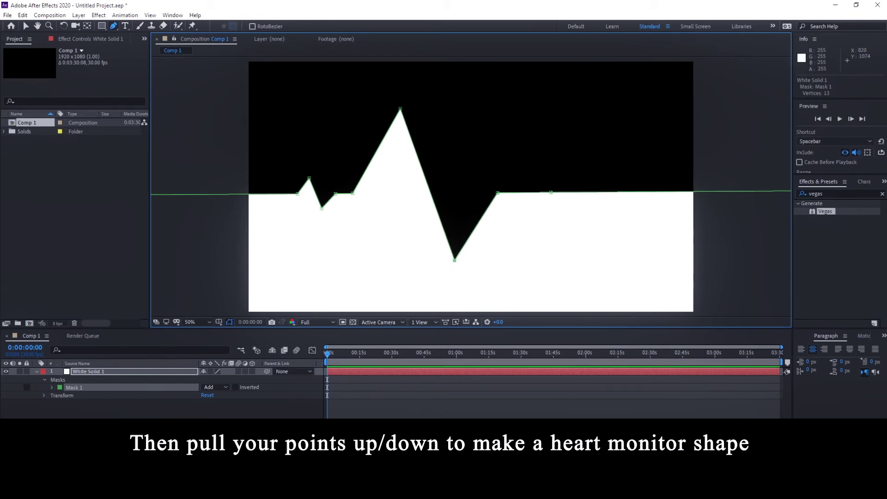
pyautogui.click(455, 439)
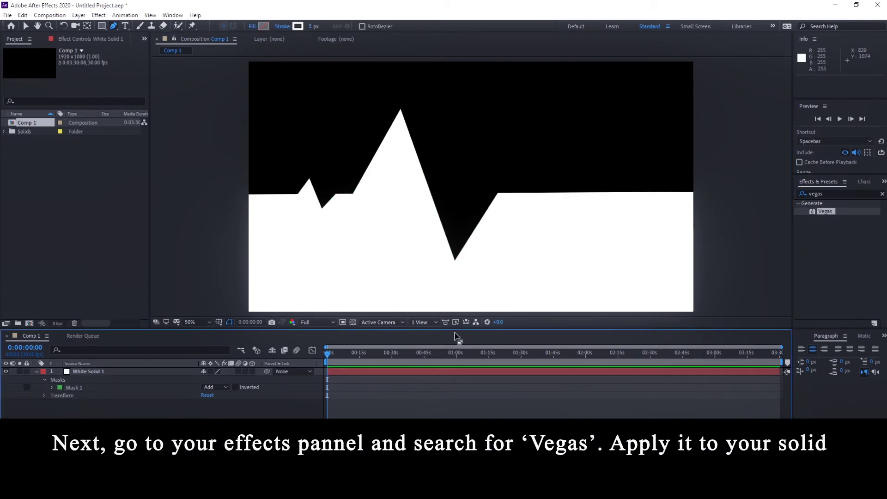
pyautogui.click(356, 371)
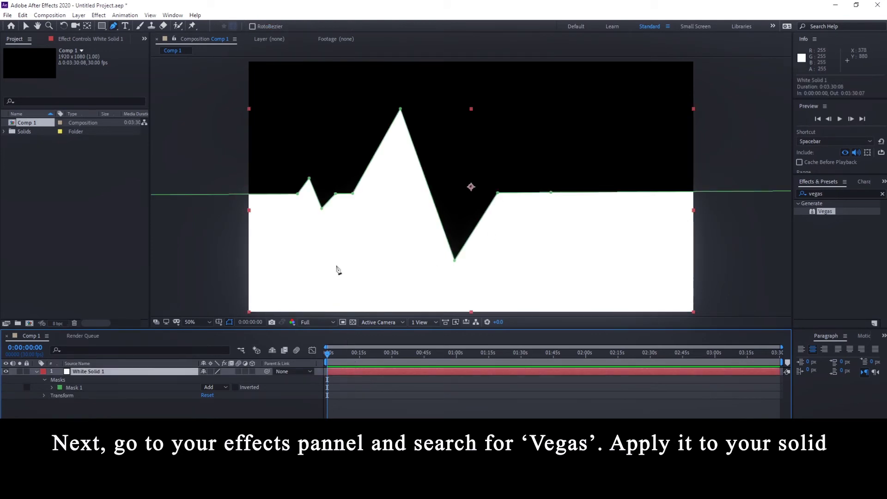
# Step: Apply the Vegas effect to the white solid and set its Blend Mode to Transparent
pyautogui.click(825, 203)
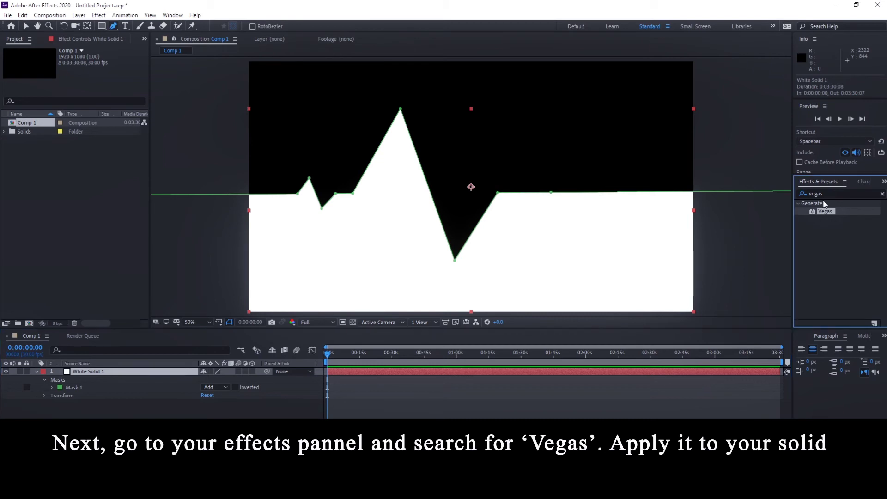
pyautogui.moveTo(828, 211); pyautogui.dragTo(339, 370)
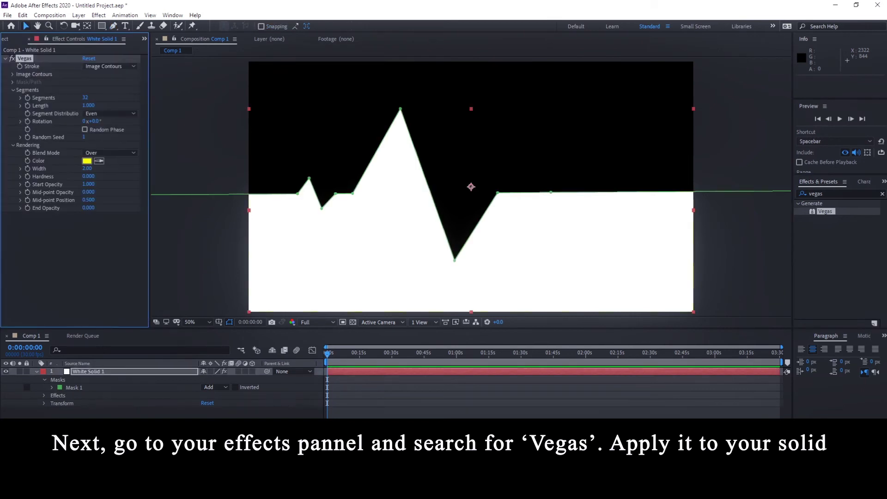
pyautogui.click(96, 155)
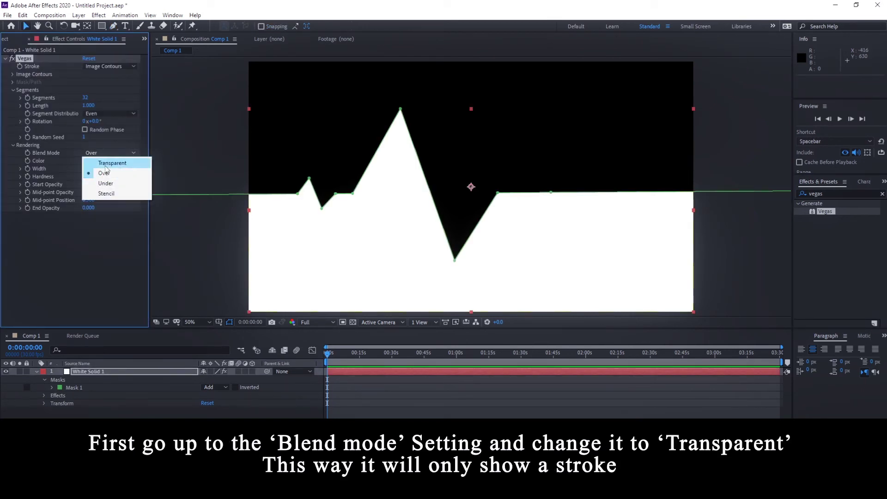
pyautogui.click(112, 164)
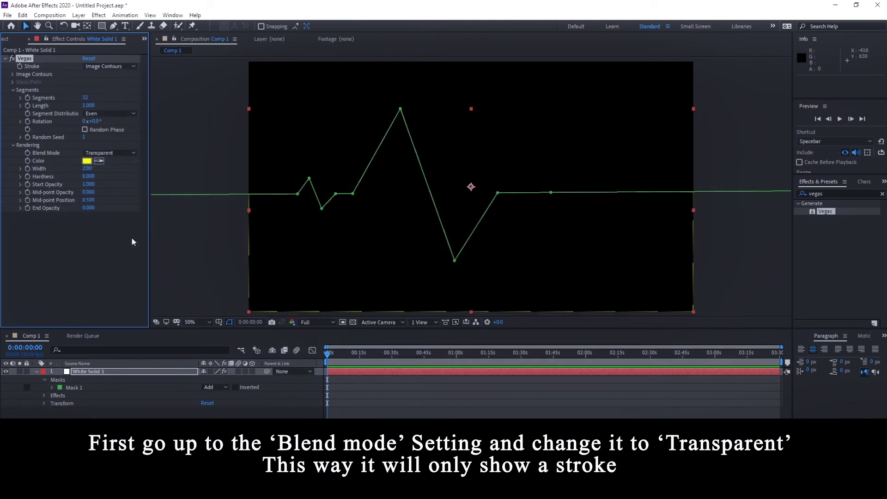
# Step: Set the Vegas effect's Segments to 1 and Length to 0.500
pyautogui.click(85, 98)
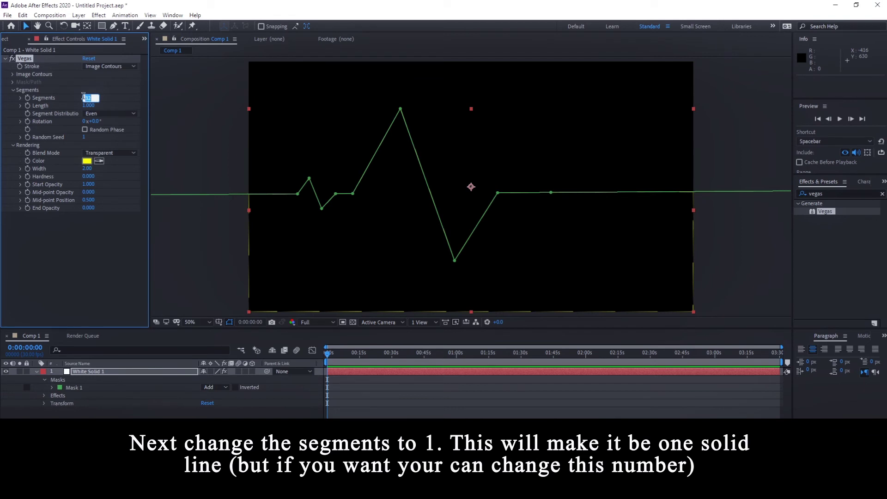
pyautogui.write('1')
pyautogui.press('Return')
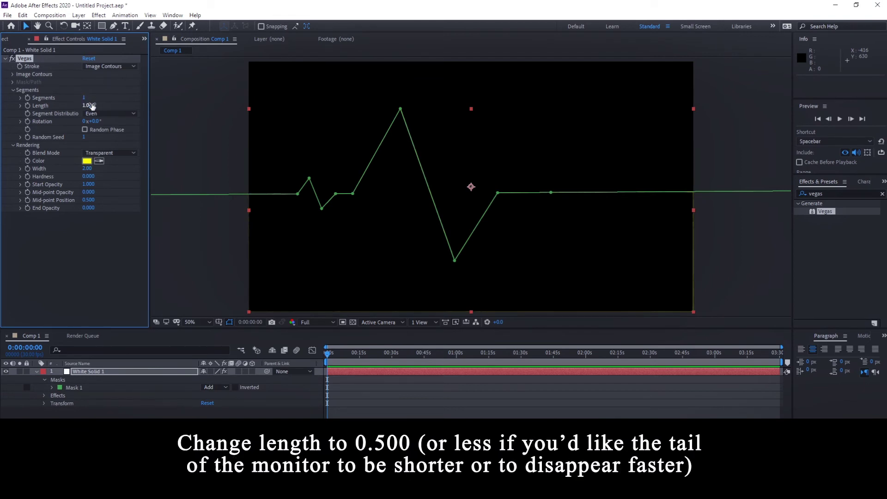
pyautogui.click(92, 106)
pyautogui.press('Return')
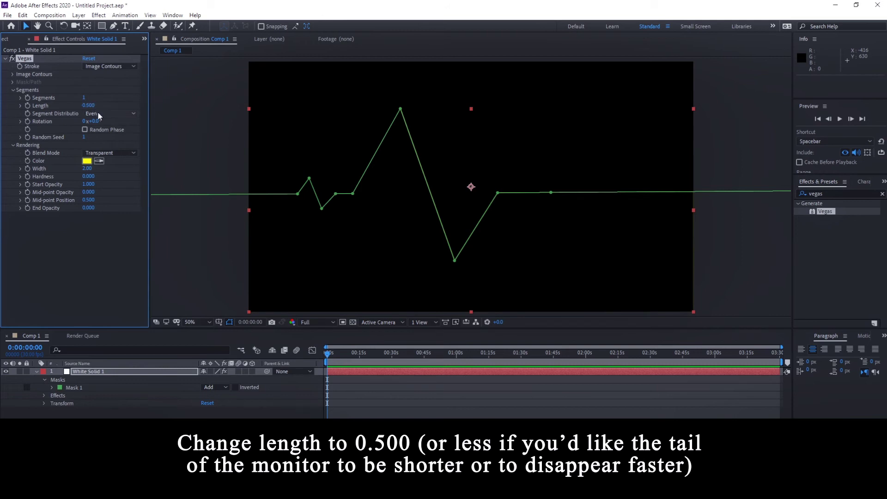
# Step: Set the Vegas effect's Start Opacity to 0 and End Opacity to 0.900
pyautogui.click(89, 184)
pyautogui.write('0')
pyautogui.press('Return')
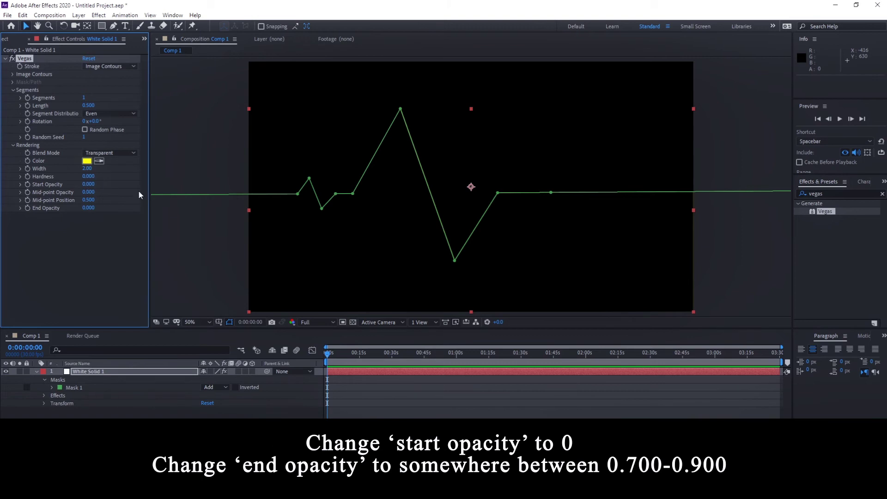
pyautogui.click(88, 208)
pyautogui.press('Return')
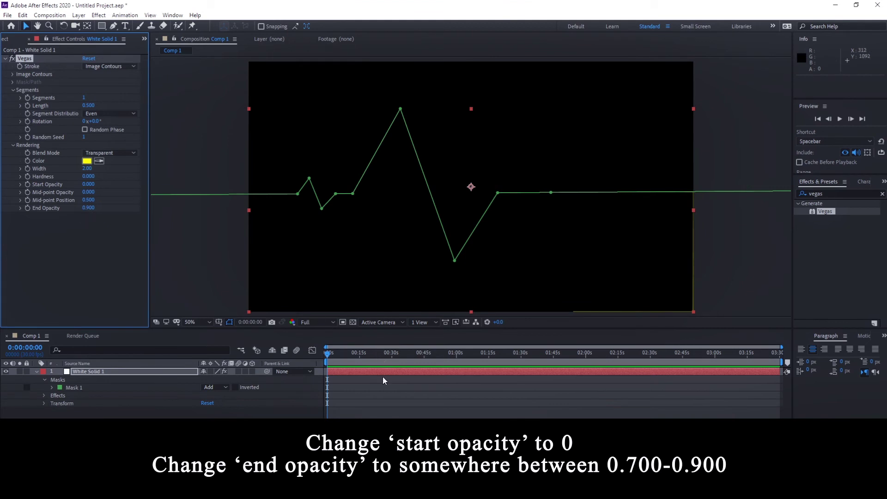
# Step: Change the Vegas line color to white (FFFFFF)
pyautogui.click(87, 161)
pyautogui.click(47, 304)
pyautogui.click(245, 305)
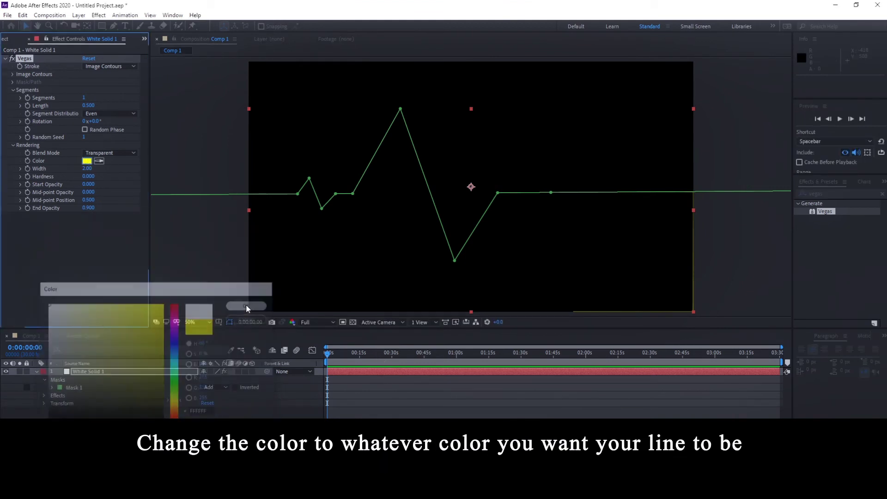
pyautogui.click(396, 406)
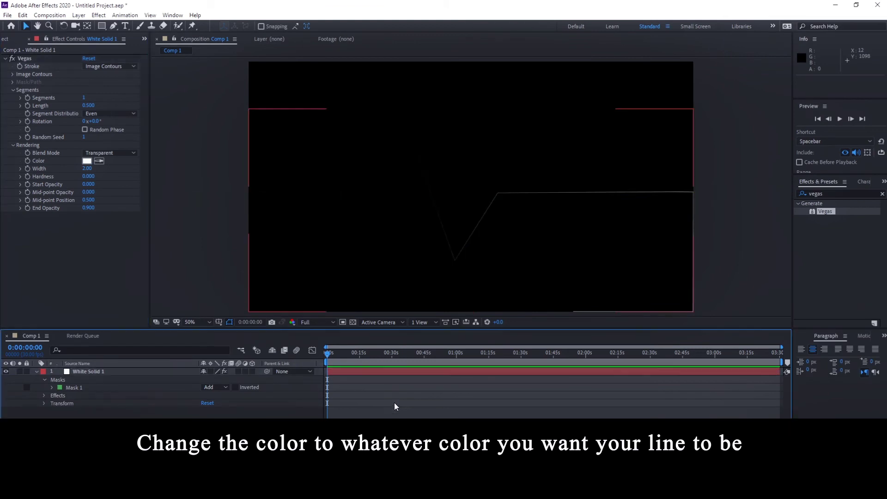
# Step: Scale the white solid up to about 102% so its edges extend beyond the composition frame
pyautogui.click(339, 371)
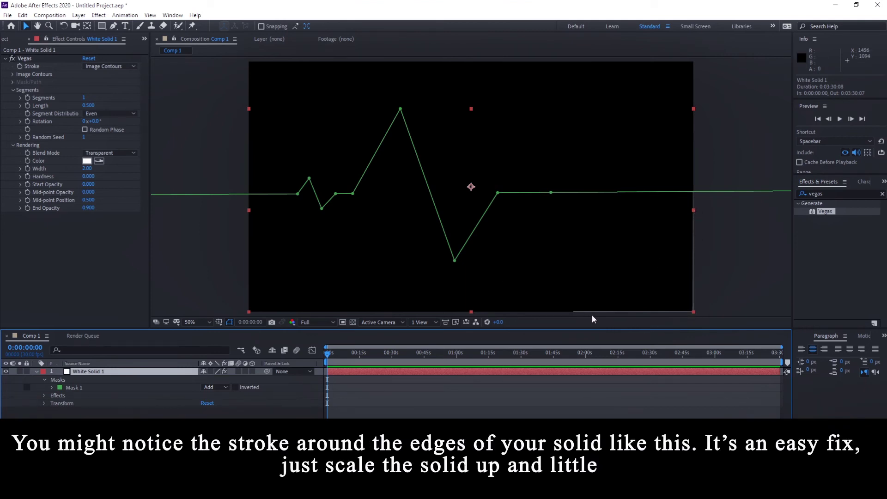
pyautogui.moveTo(694, 312); pyautogui.dragTo(701, 314)
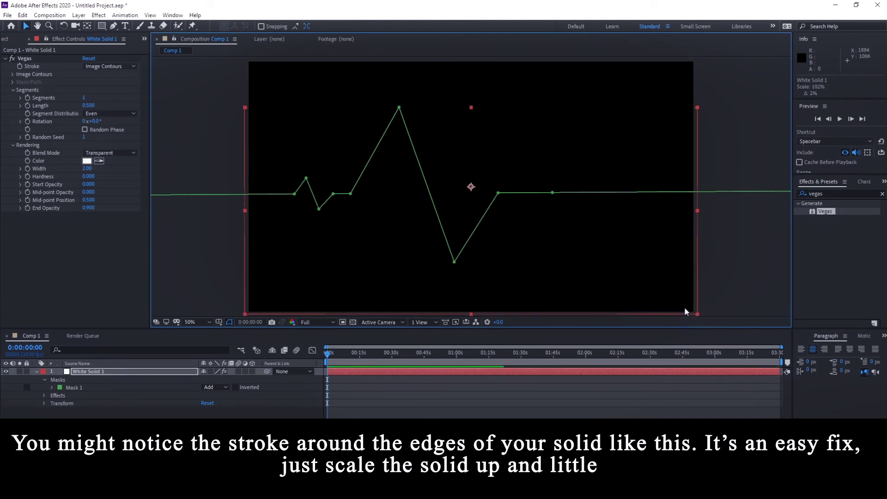
pyautogui.click(334, 374)
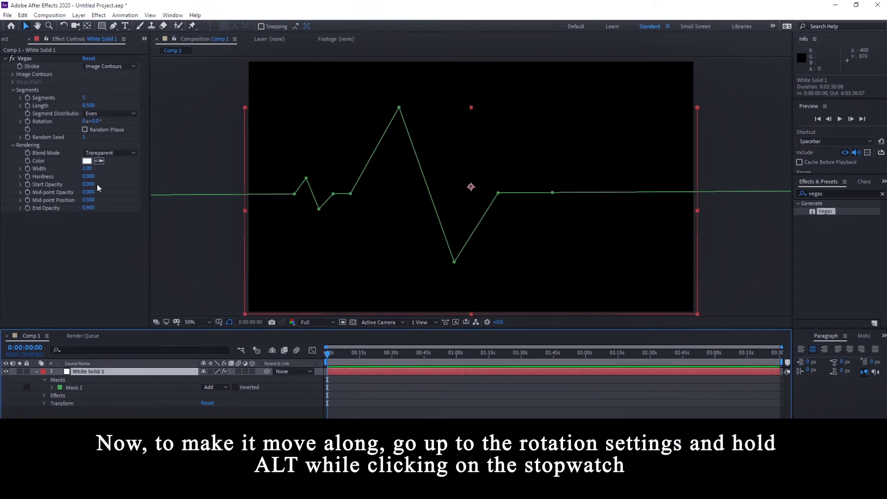
# Step: Add the expression time*10 to the Vegas effect's Rotation property
pyautogui.keyDown('alt'); pyautogui.click(27, 121); pyautogui.keyUp('alt')
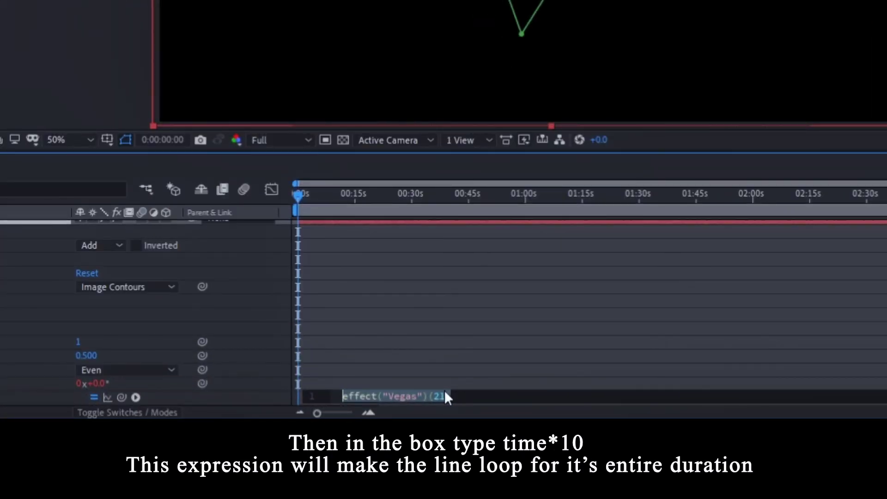
pyautogui.write('time')
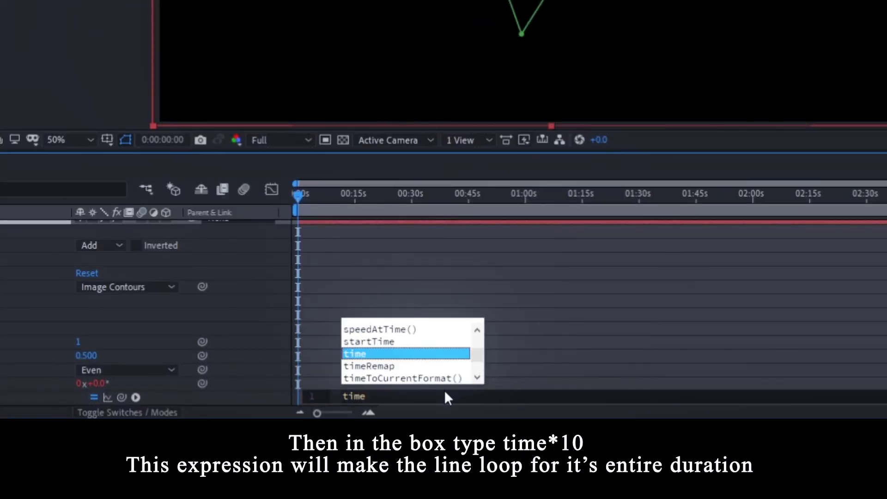
pyautogui.write('*10')
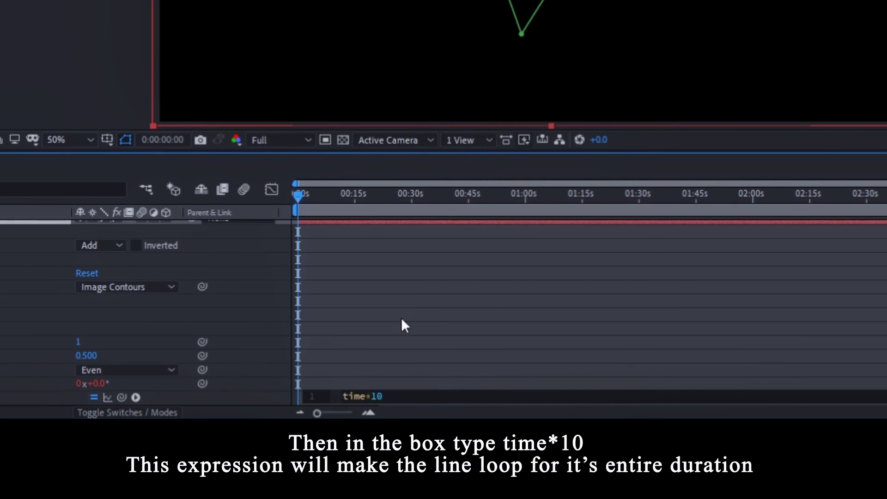
pyautogui.click(401, 317)
# Step: Play back and scrub the heartbeat line from several points in the timeline to check its speed
pyautogui.press('space')
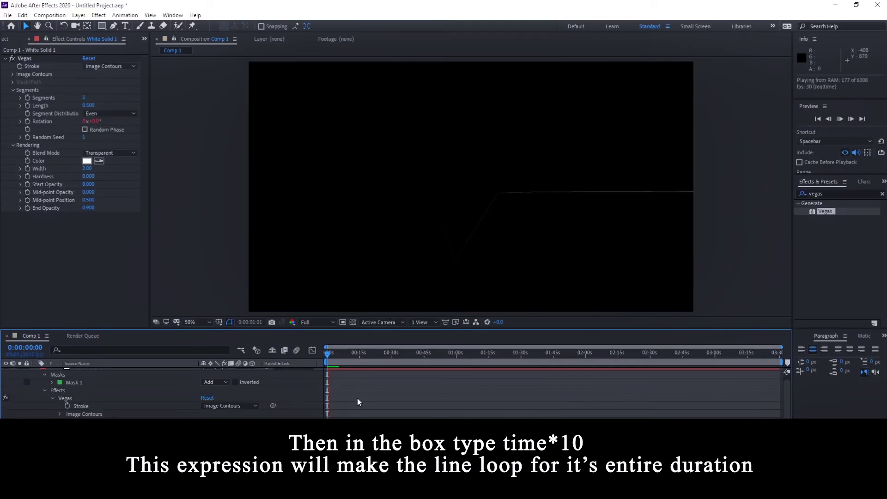
pyautogui.moveTo(331, 356); pyautogui.dragTo(356, 360)
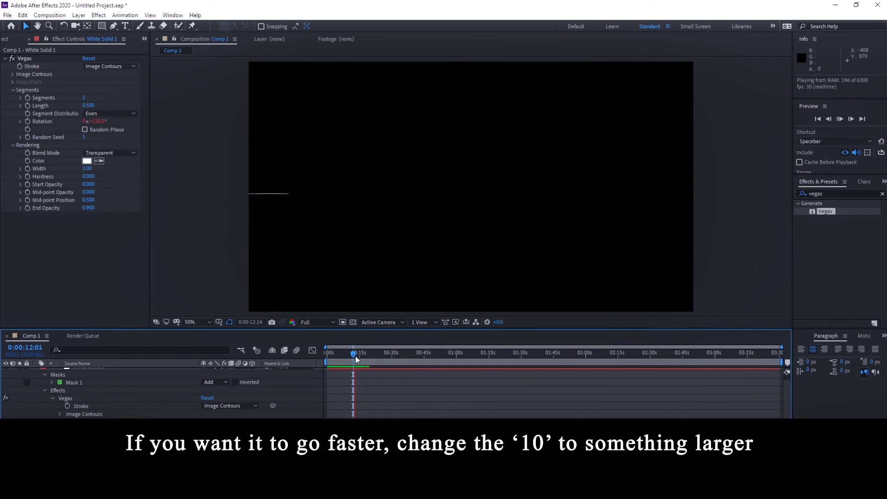
pyautogui.press('space')
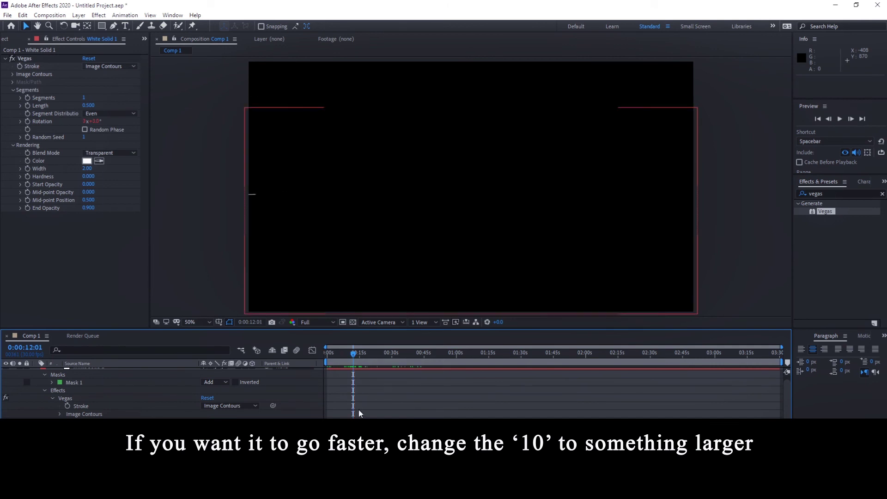
pyautogui.press('space')
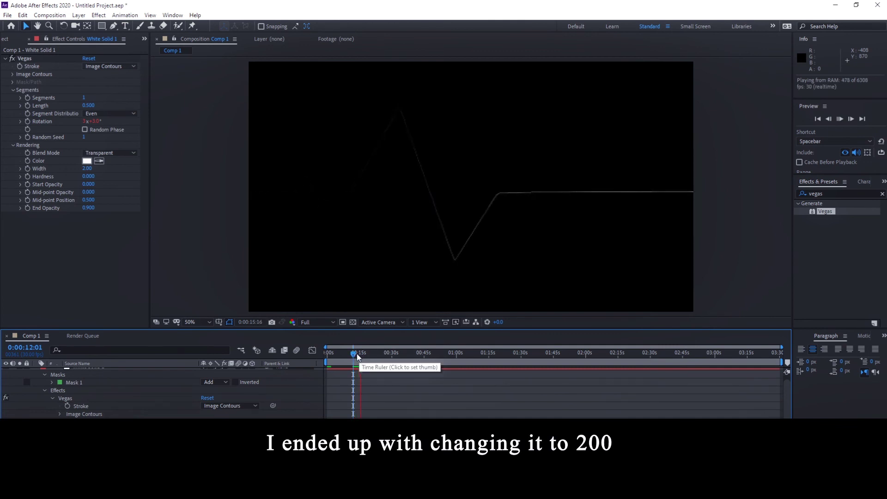
pyautogui.click(357, 354)
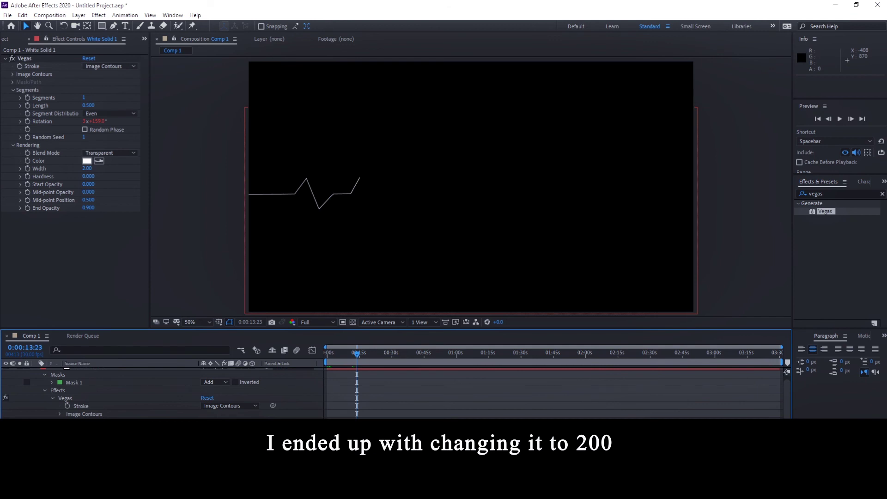
pyautogui.press('space')
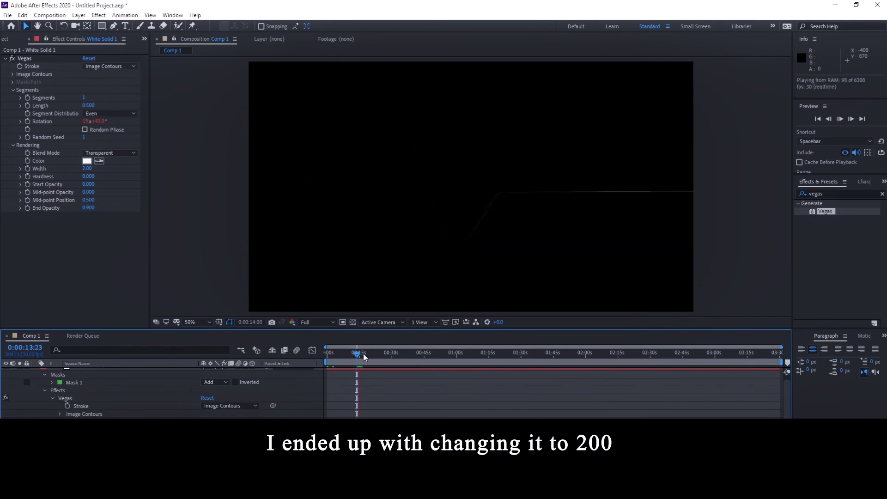
pyautogui.click(361, 353)
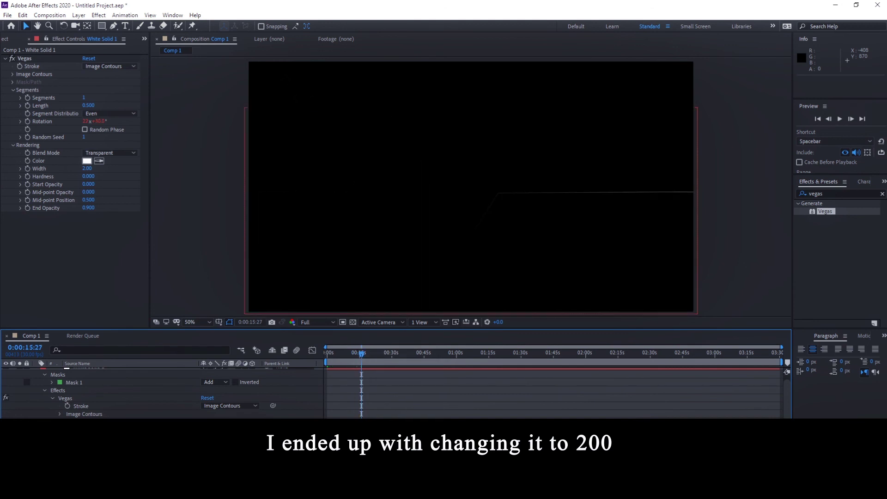
pyautogui.moveTo(361, 355); pyautogui.dragTo(363, 358)
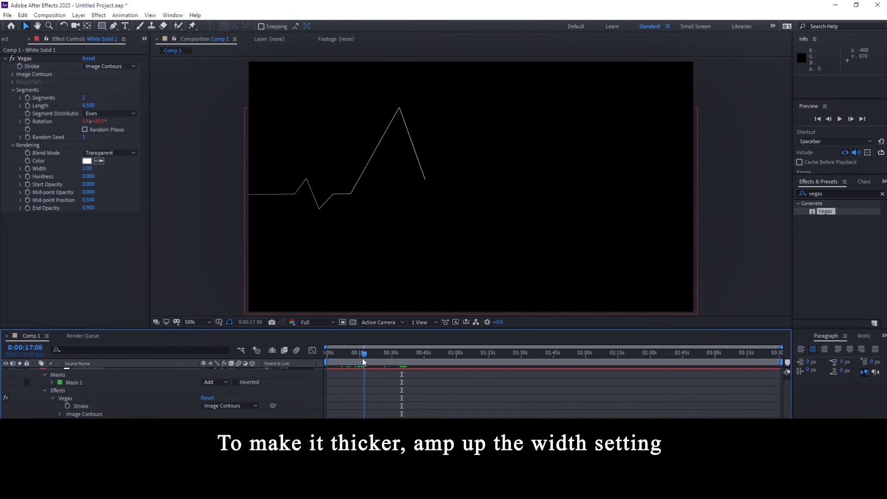
# Step: Thicken and sharpen the line by setting the Vegas Width to 8.00 and Hardness to 1.000, and preview it
pyautogui.moveTo(90, 169); pyautogui.dragTo(121, 170)
pyautogui.click(444, 415)
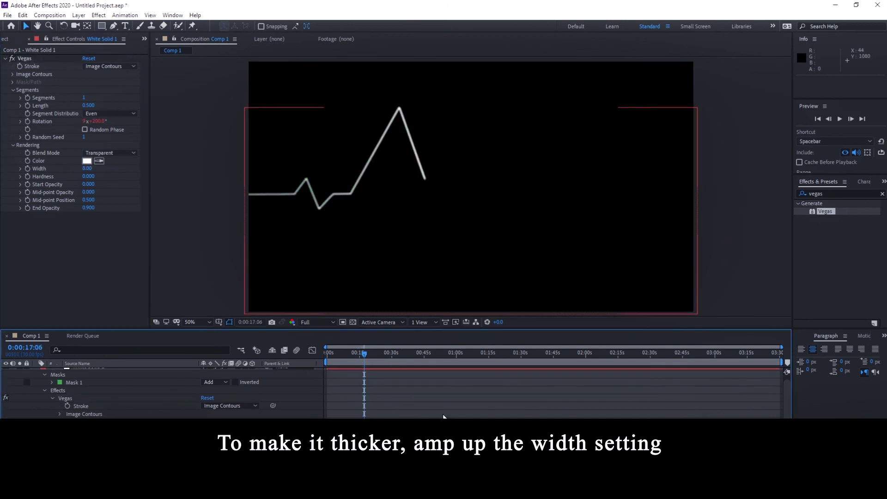
pyautogui.scroll(1, 379, 386)
pyautogui.click(371, 372)
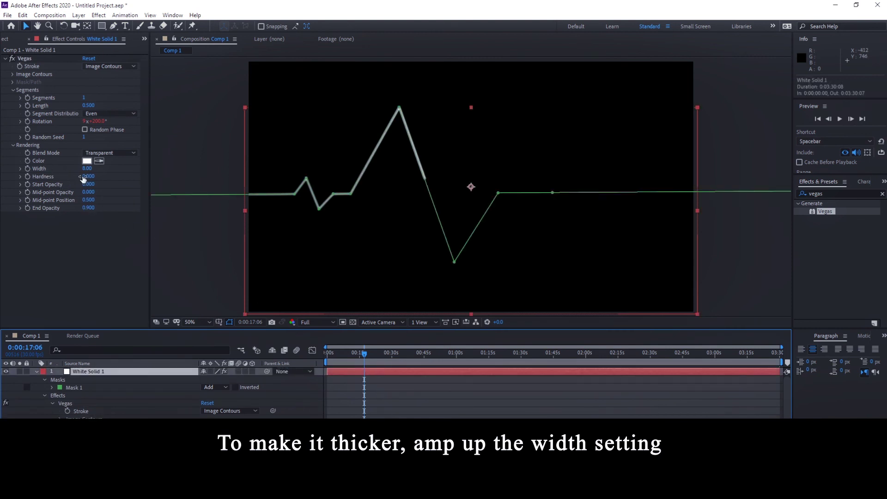
pyautogui.moveTo(83, 180); pyautogui.dragTo(411, 174)
pyautogui.click(416, 416)
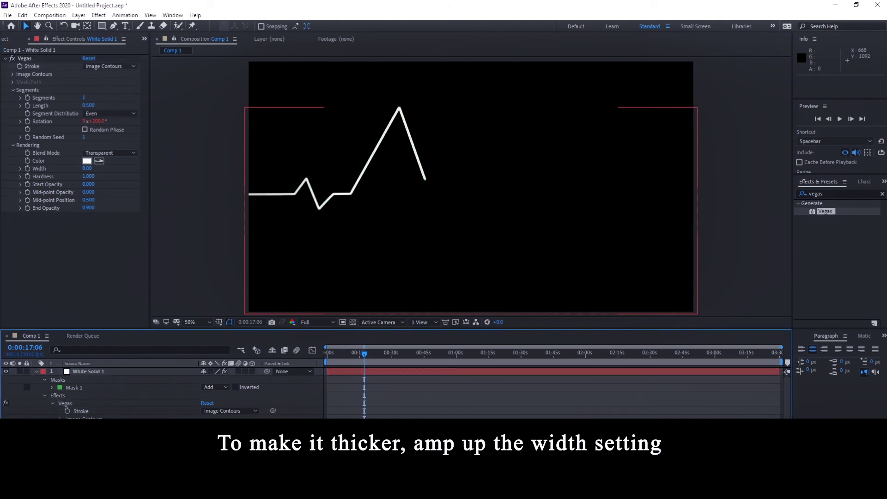
pyautogui.press('space')
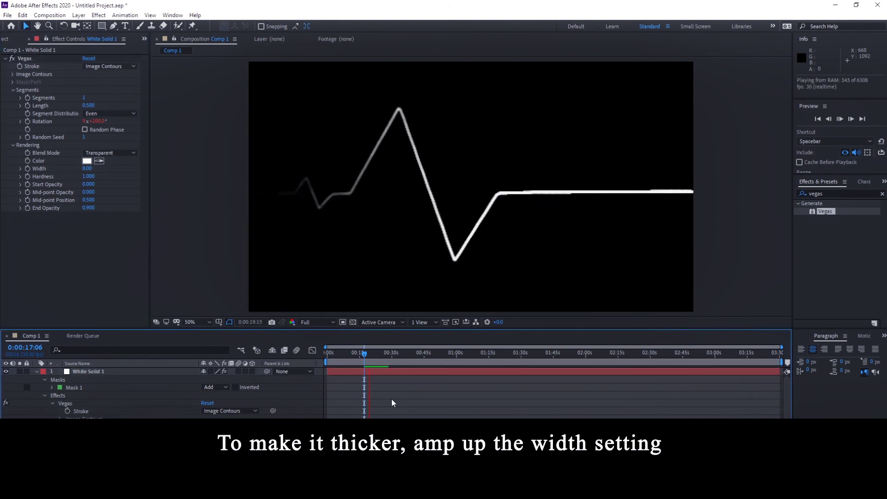
pyautogui.click(367, 356)
pyautogui.moveTo(369, 356); pyautogui.dragTo(361, 356)
# Step: Enlarge the white solid slightly further past the composition frame and shift it down to position 960, 580
pyautogui.scroll(-2, 351, 209)
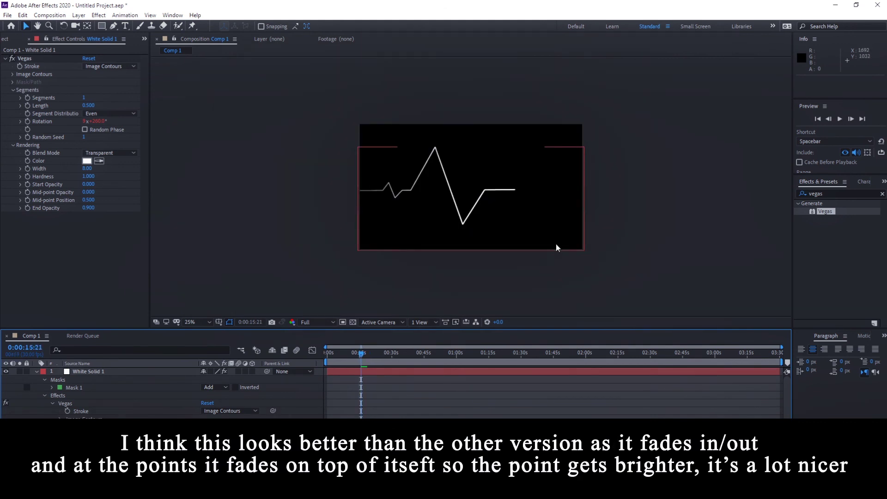
pyautogui.click(555, 245)
pyautogui.moveTo(585, 249); pyautogui.dragTo(590, 254)
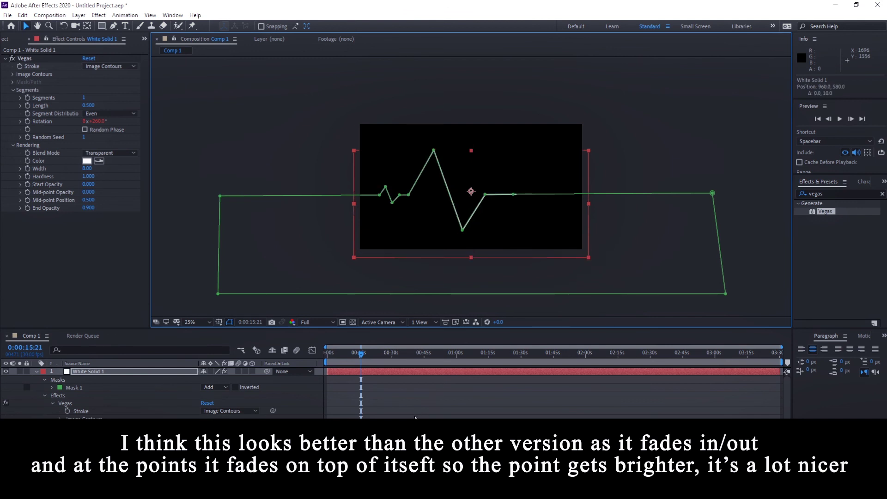
pyautogui.click(367, 366)
# Step: Play the heartbeat animation from the start of the composition
pyautogui.moveTo(359, 358); pyautogui.dragTo(327, 358)
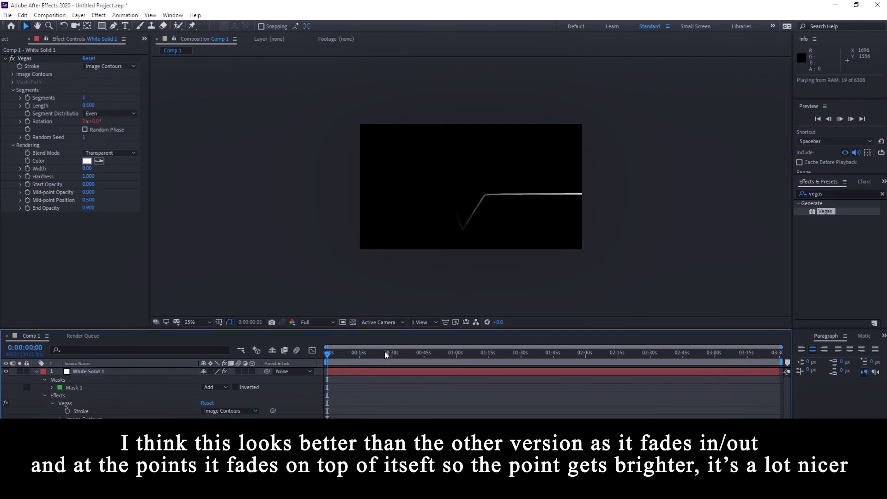
pyautogui.press('space')
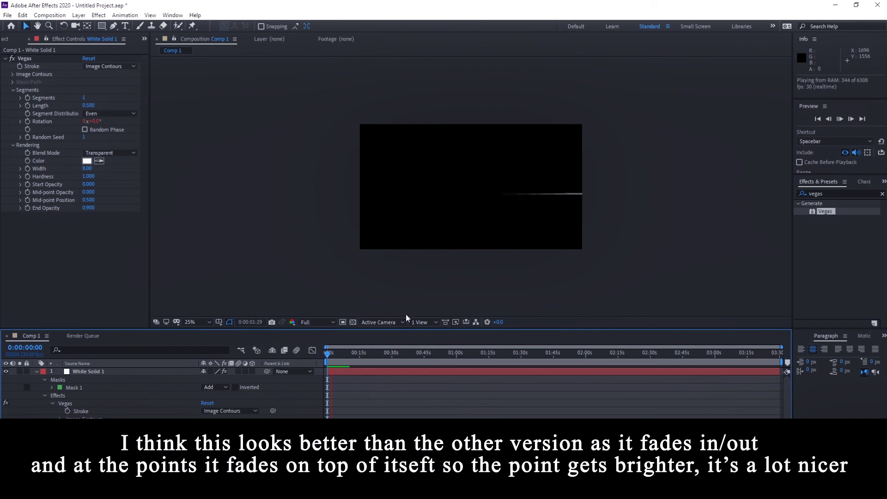
pyautogui.scroll(2, 411, 298)
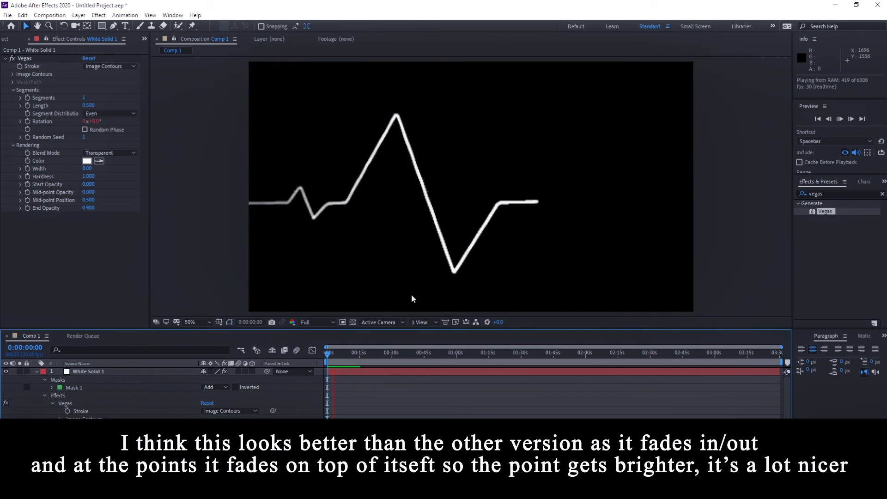
# Step: Change the Vegas line color to red (FF0000) and preview the heartbeat
pyautogui.click(339, 355)
pyautogui.click(92, 161)
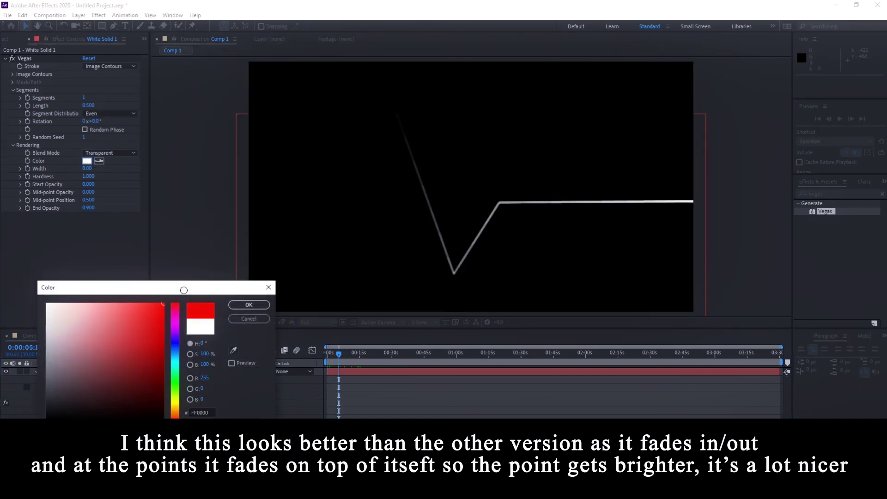
pyautogui.click(238, 305)
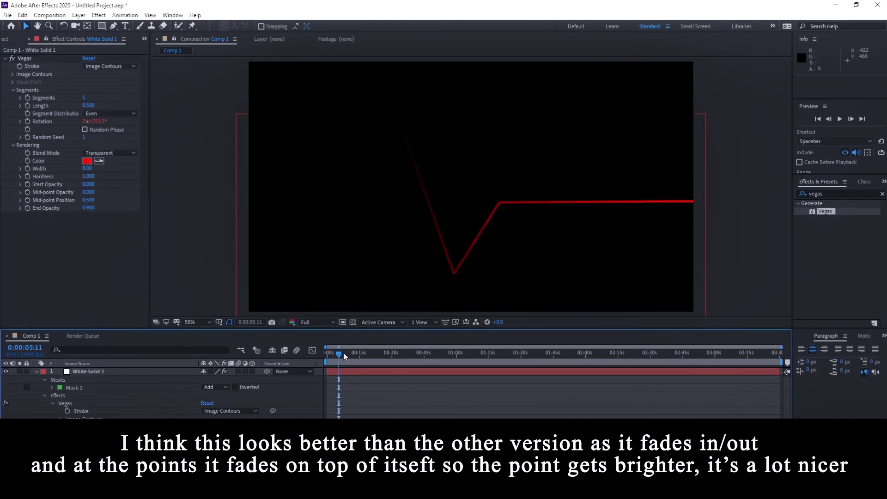
pyautogui.moveTo(343, 354)
pyautogui.mouseDown()
pyautogui.moveTo(327, 355)
pyautogui.moveTo(342, 354)
pyautogui.mouseUp()
pyautogui.press('space')
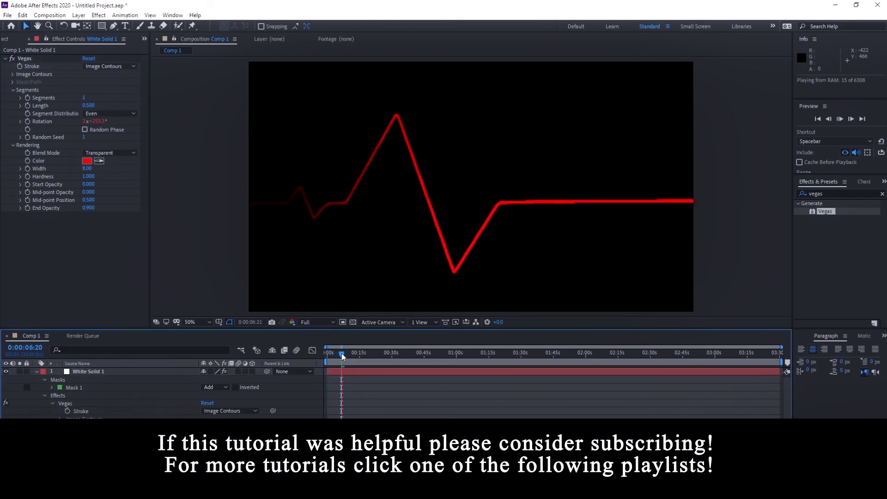